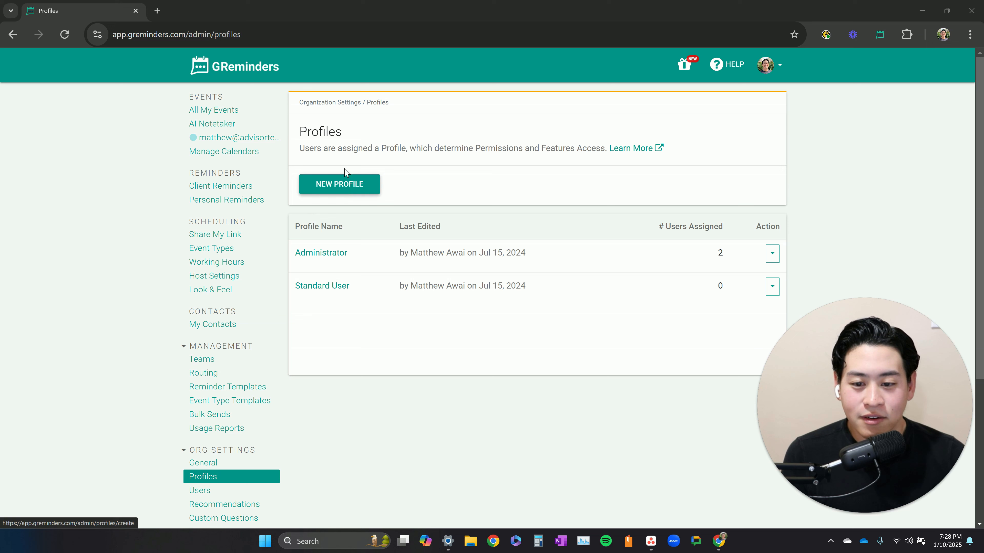
double_click(329, 131)
left_click(329, 132)
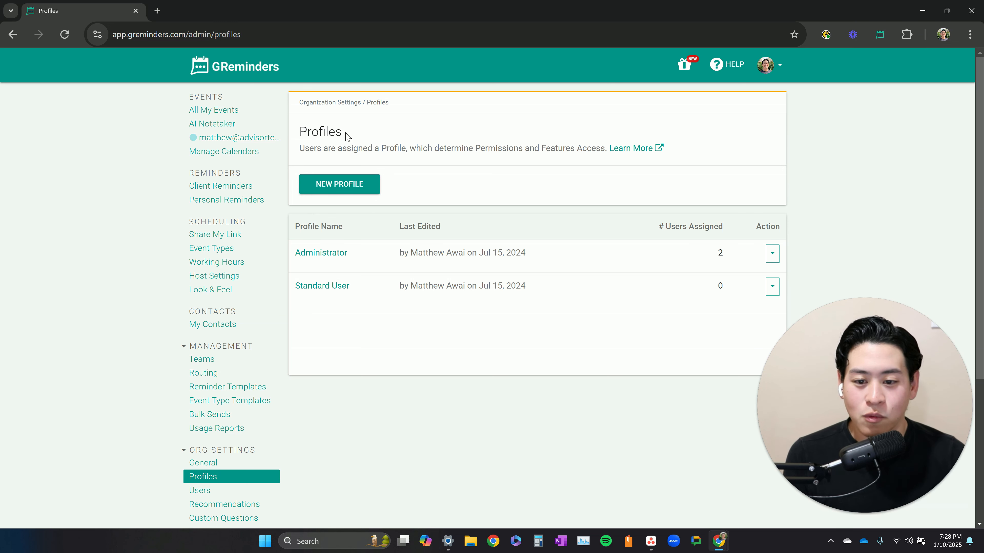
scroll(248, 403, "down", 2)
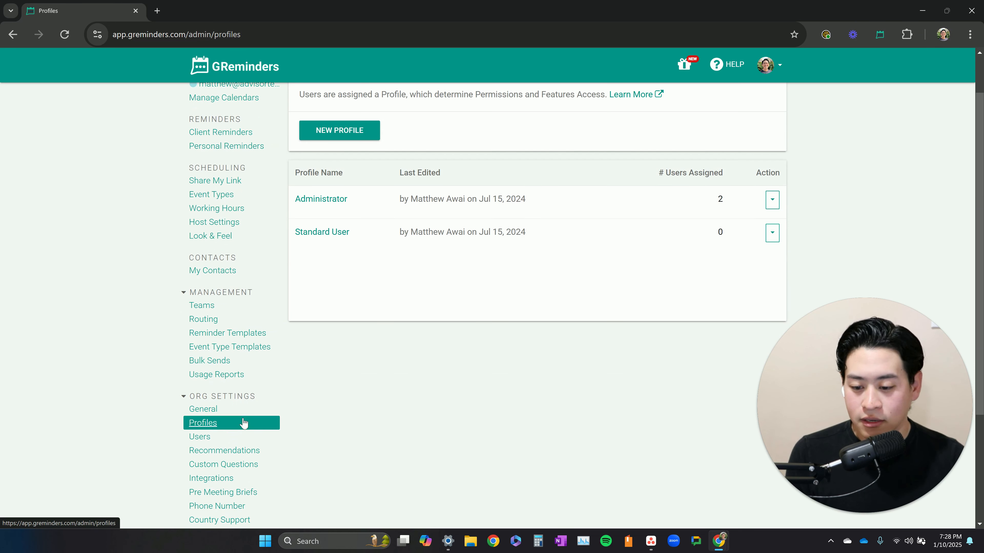
left_click(214, 426)
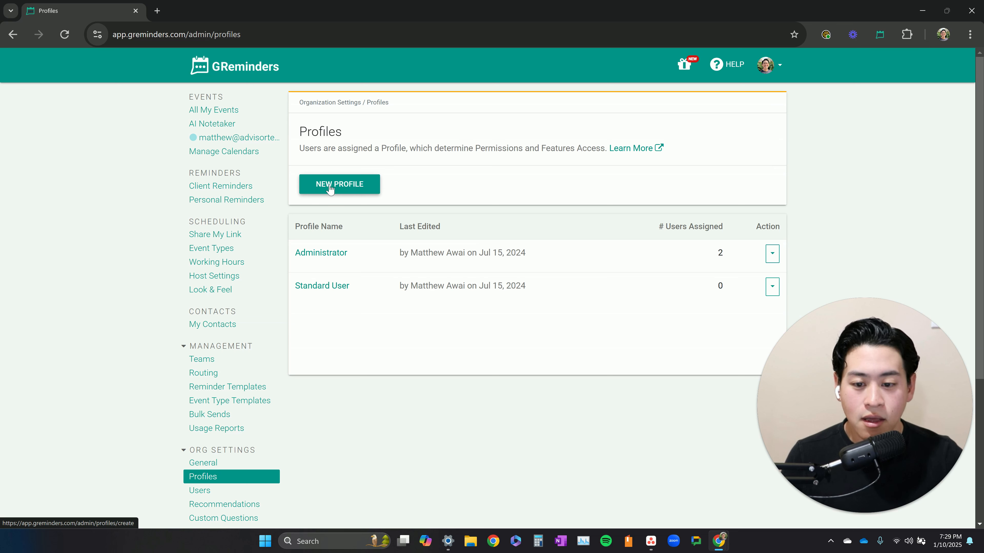
- Start a new user profile and name it Lead Advisor
left_click(356, 189)
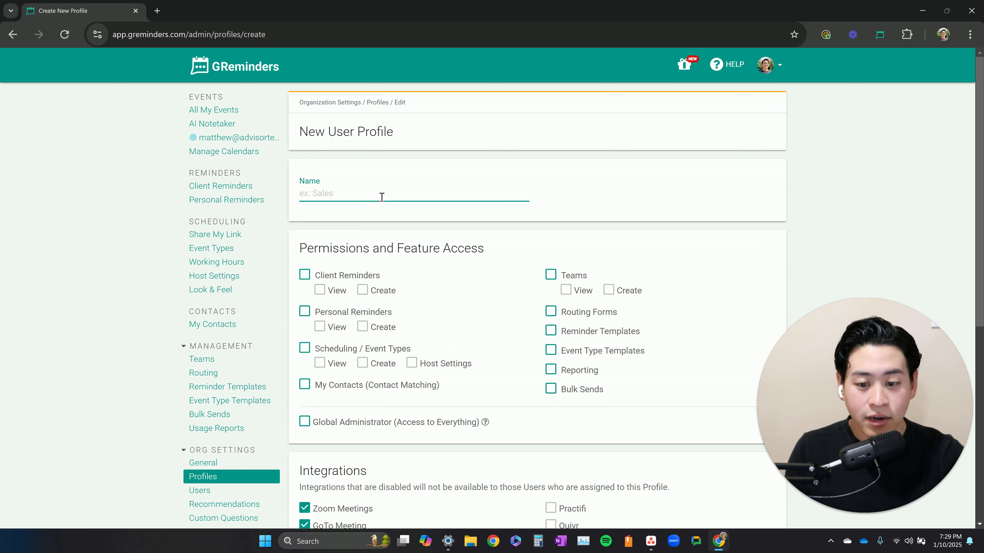
type("Lead ")
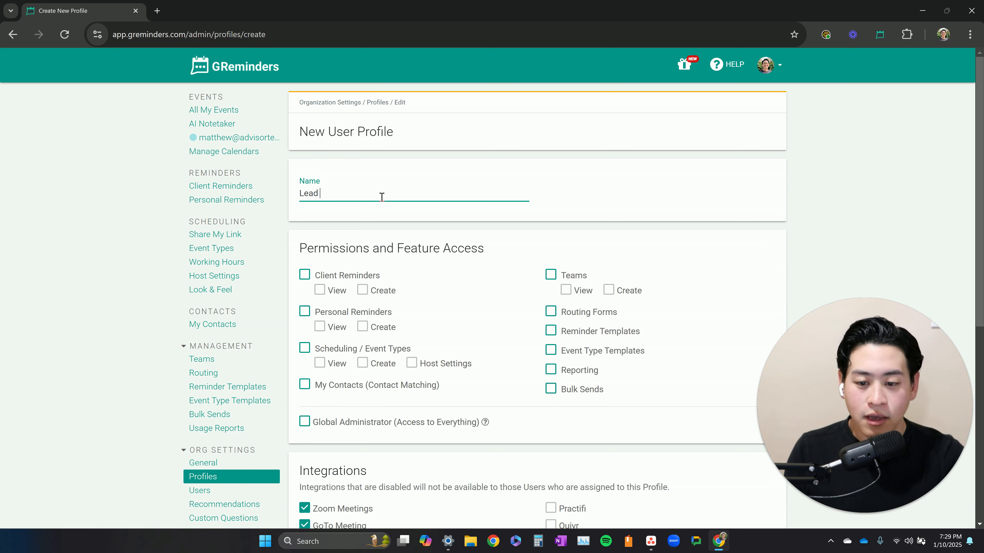
type("Advisor")
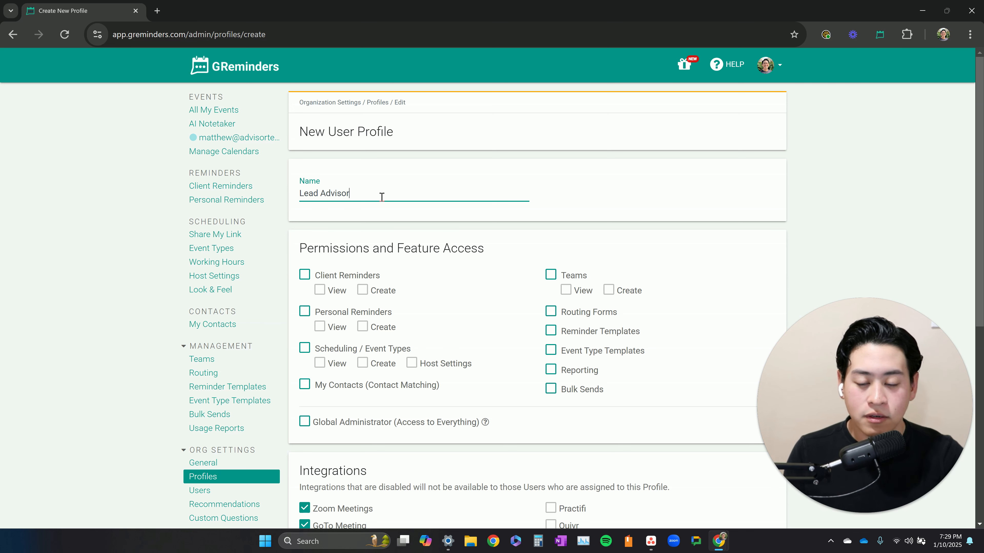
- Enable the Client Reminders, Personal Reminders, Scheduling / Event Types and Teams permissions for the profile
scroll(368, 197, "down", 1)
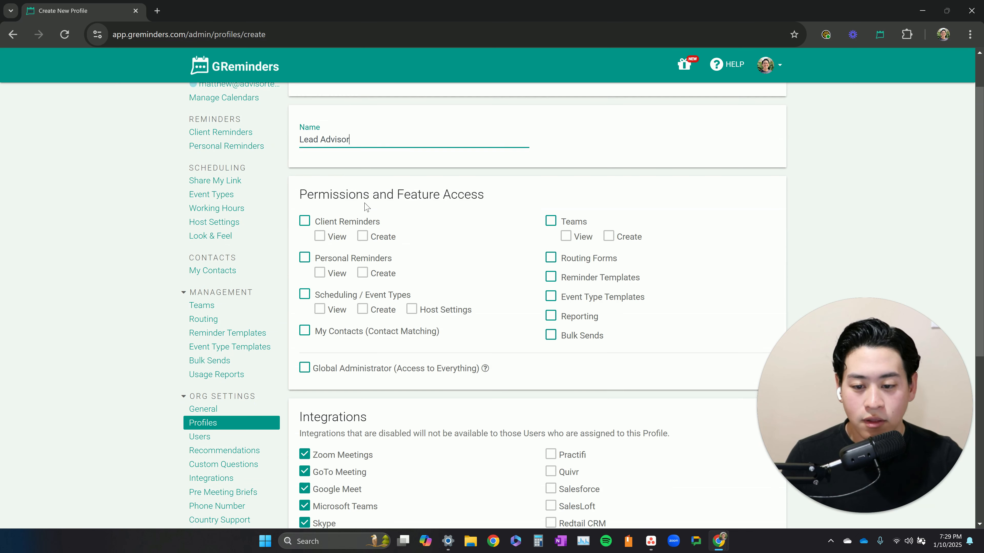
triple_click(367, 198)
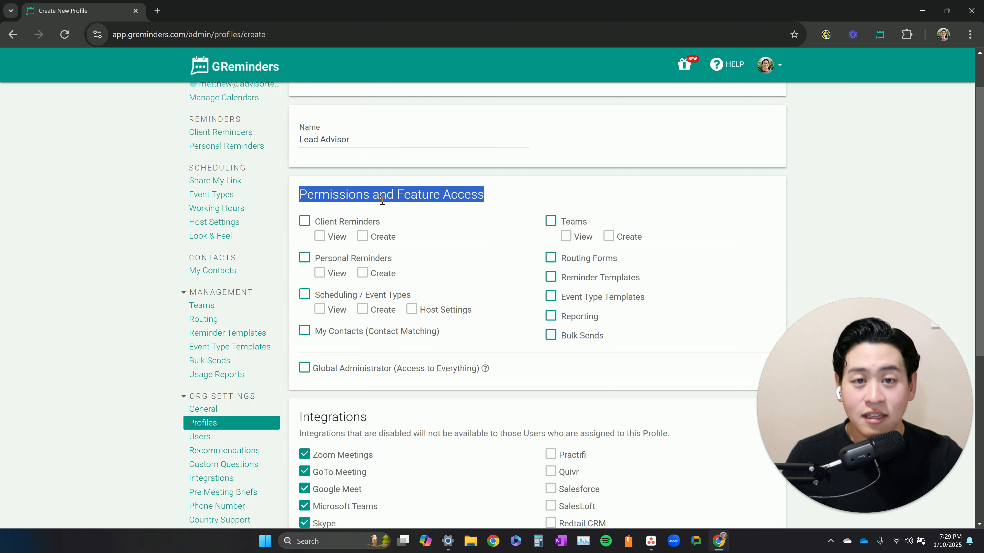
left_click(305, 222)
double_click(342, 224)
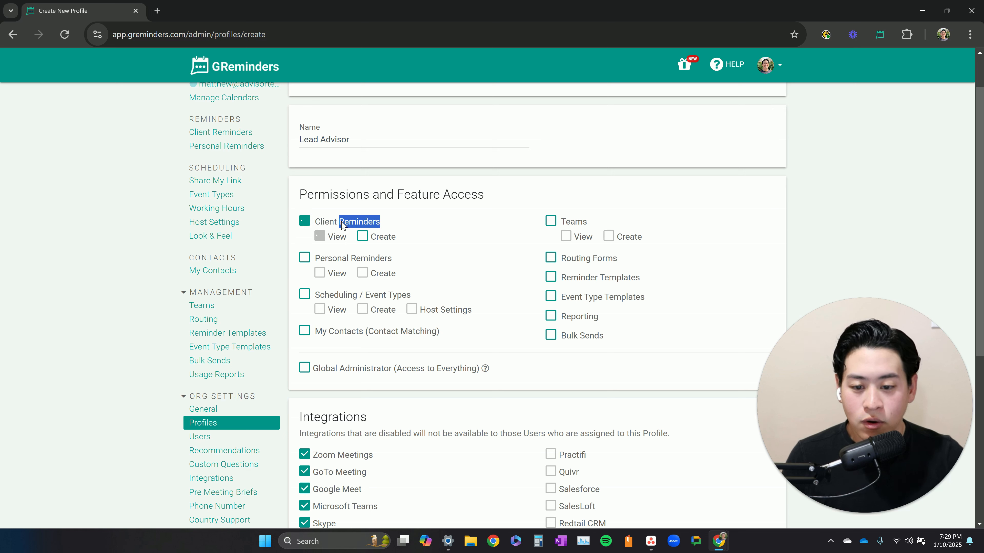
left_click(305, 258)
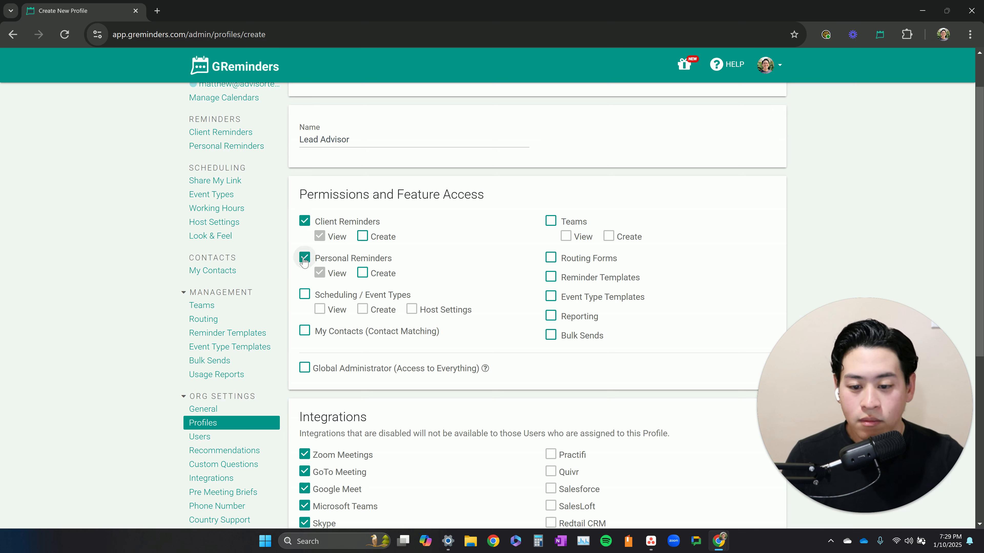
left_click(309, 298)
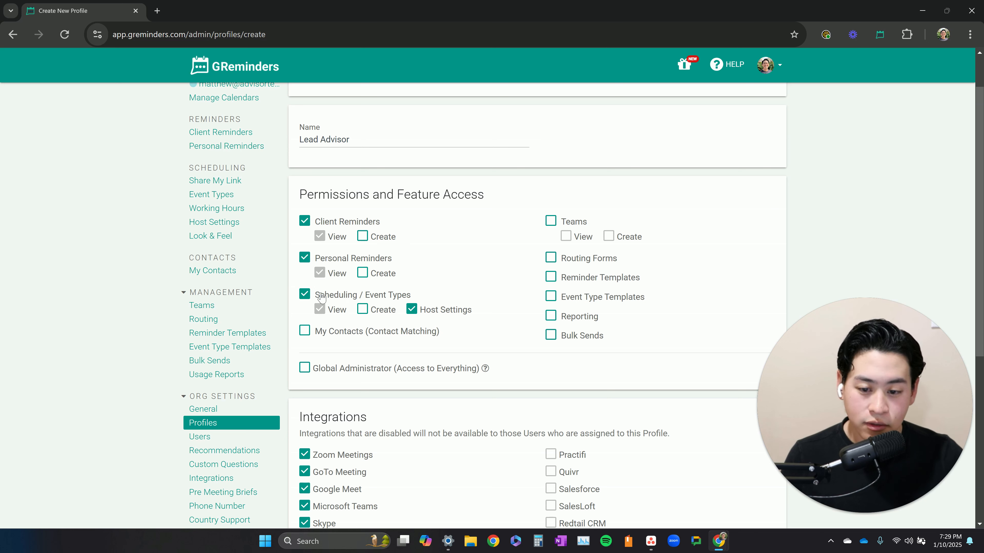
left_click(550, 227)
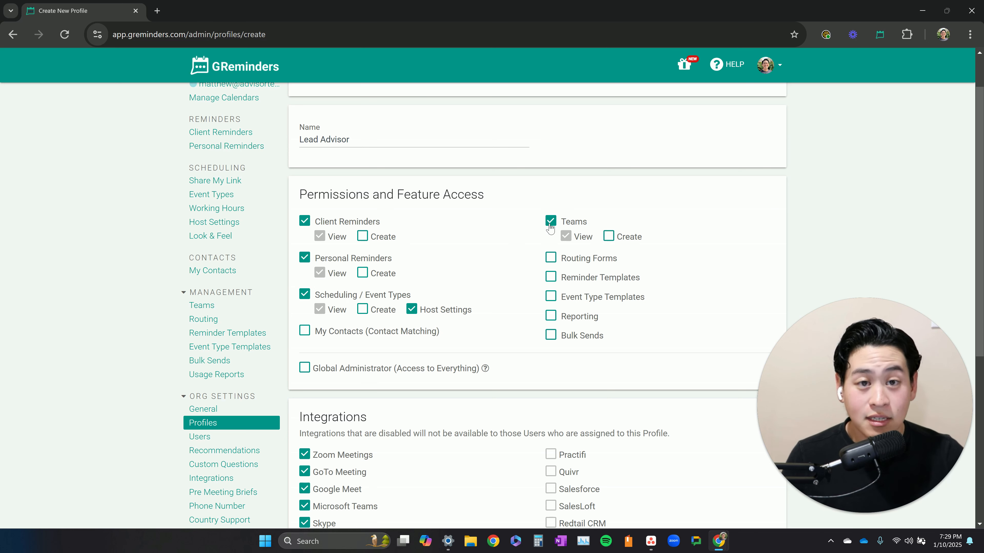
- Review the profile's name, permissions and integrations sections
scroll(481, 313, "down", 1)
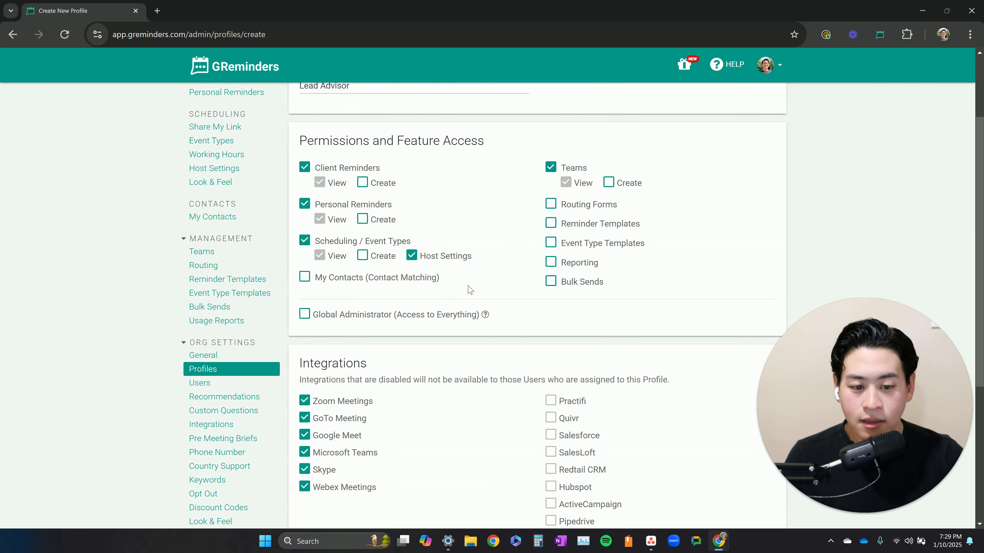
scroll(505, 312, "up", 1)
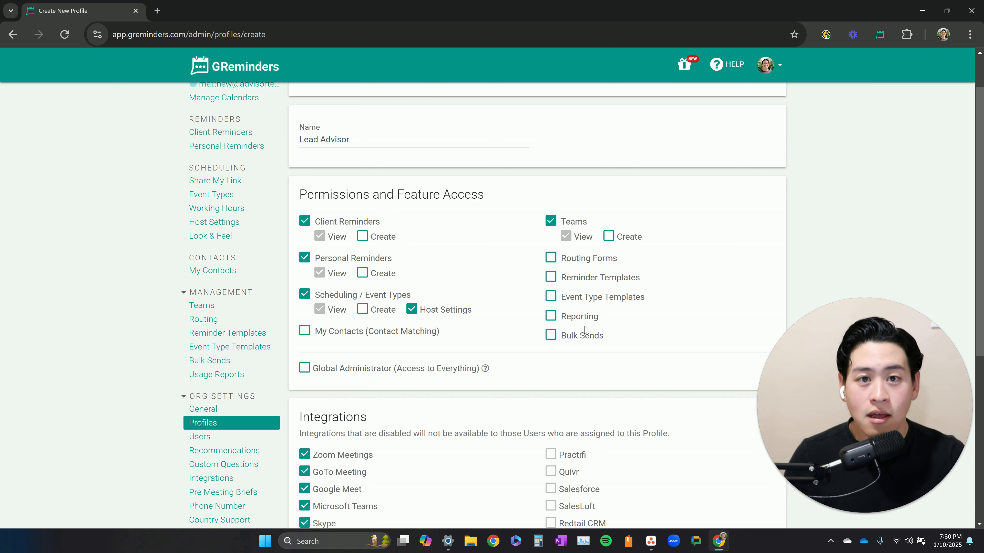
scroll(554, 341, "up", 2)
left_click(381, 193)
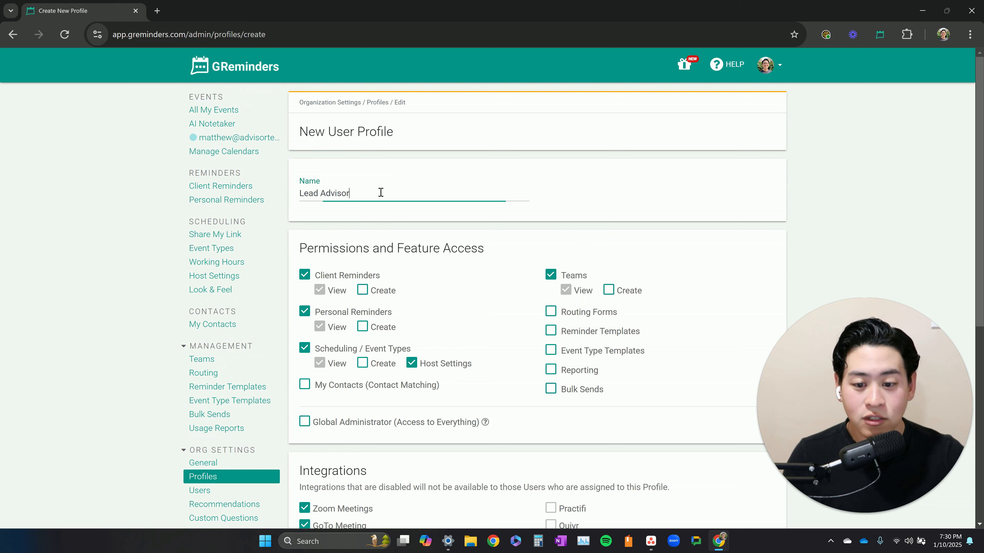
triple_click(380, 192)
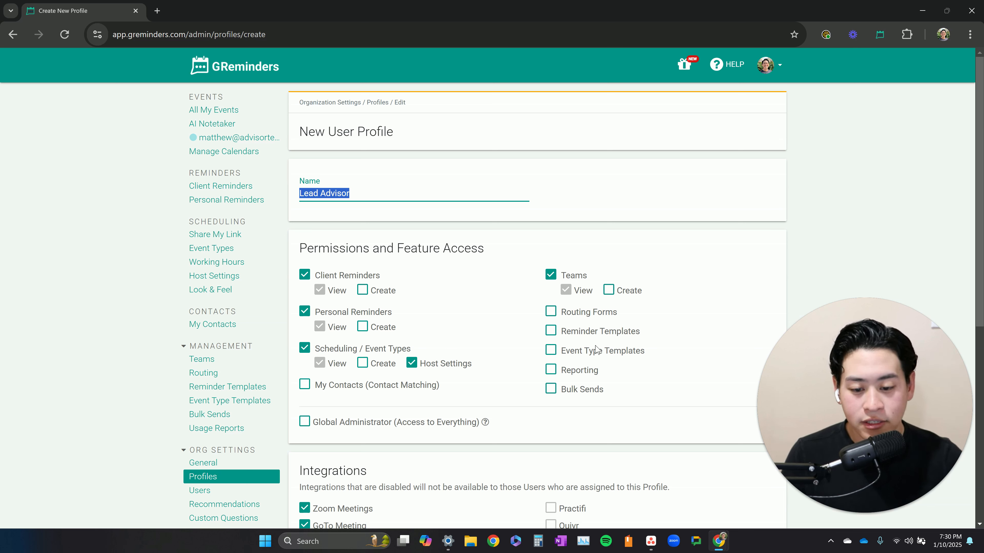
scroll(466, 406, "down", 4)
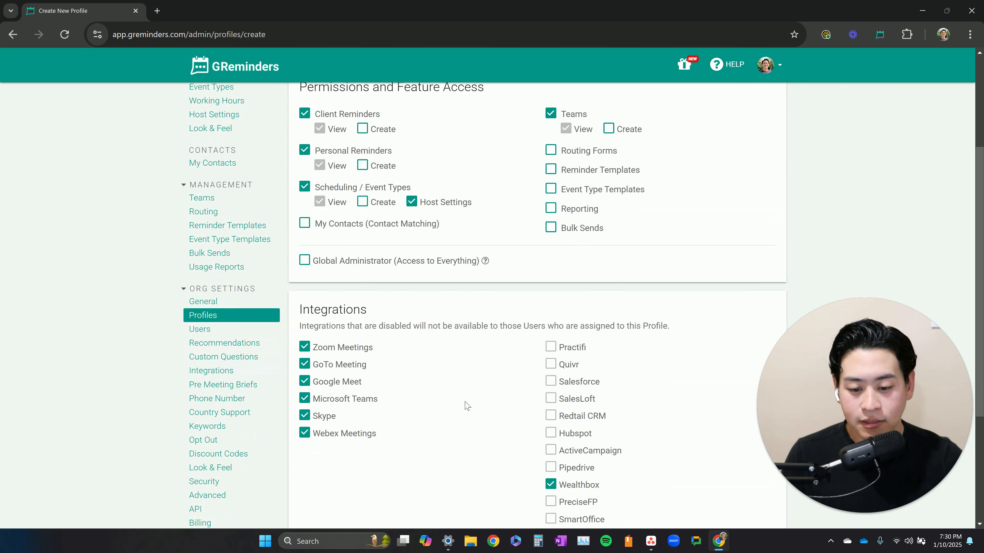
scroll(467, 406, "down", 4)
scroll(467, 407, "up", 1)
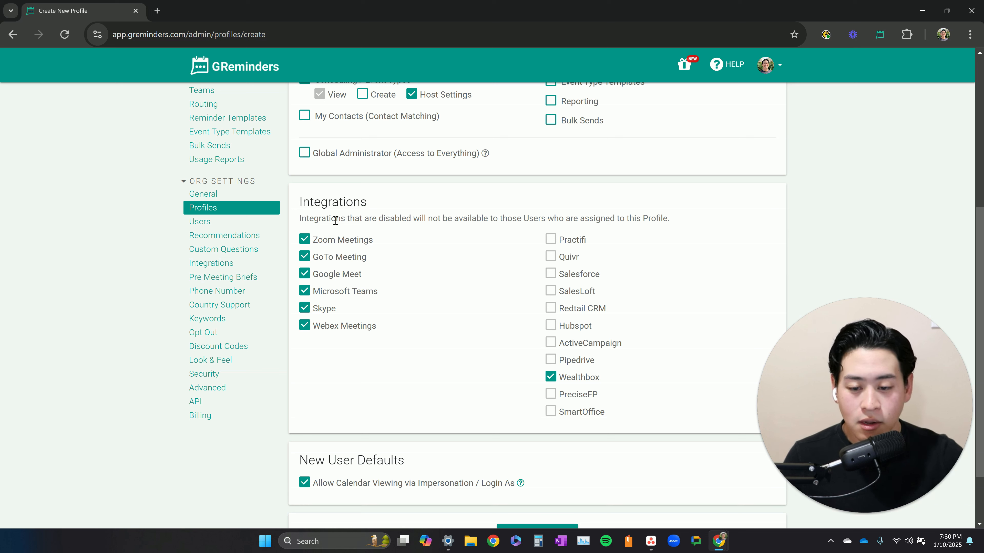
- Disable the GoTo Meeting, Google Meet, Microsoft Teams, Skype and Webex Meetings integrations, leaving Zoom Meetings enabled
left_click(326, 258)
left_click(325, 275)
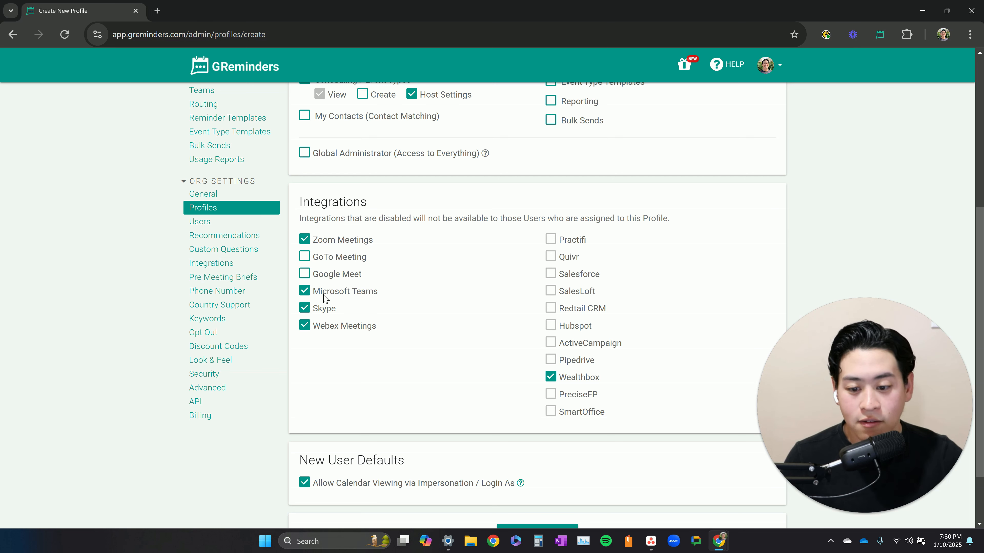
left_click(327, 292)
left_click(326, 309)
left_click(327, 326)
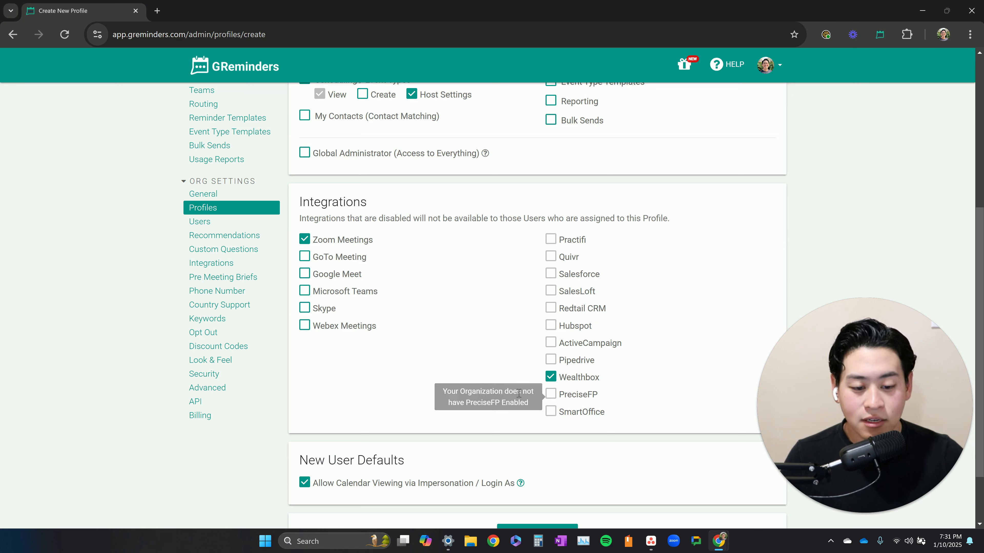
- Save the Lead Advisor profile
scroll(372, 383, "down", 2)
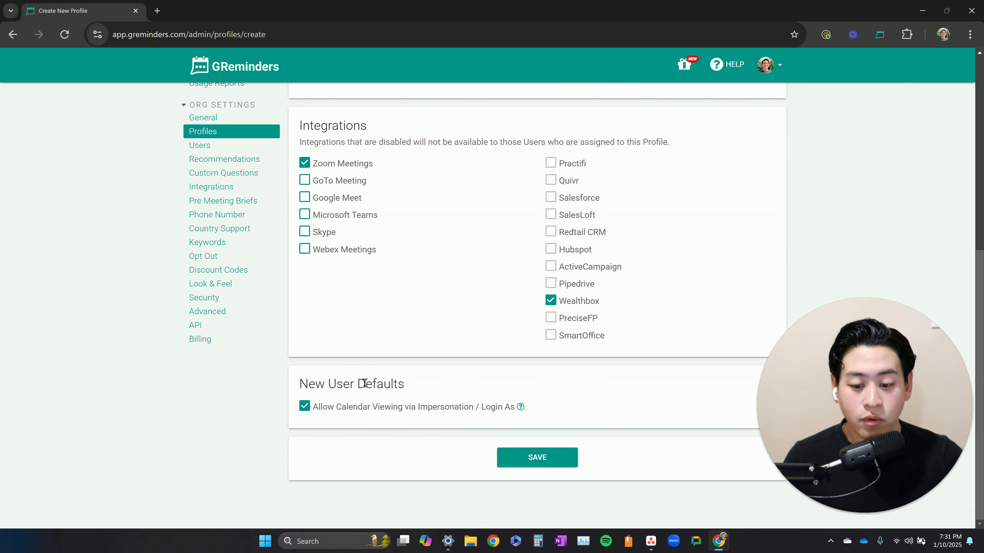
triple_click(365, 383)
left_click(385, 382)
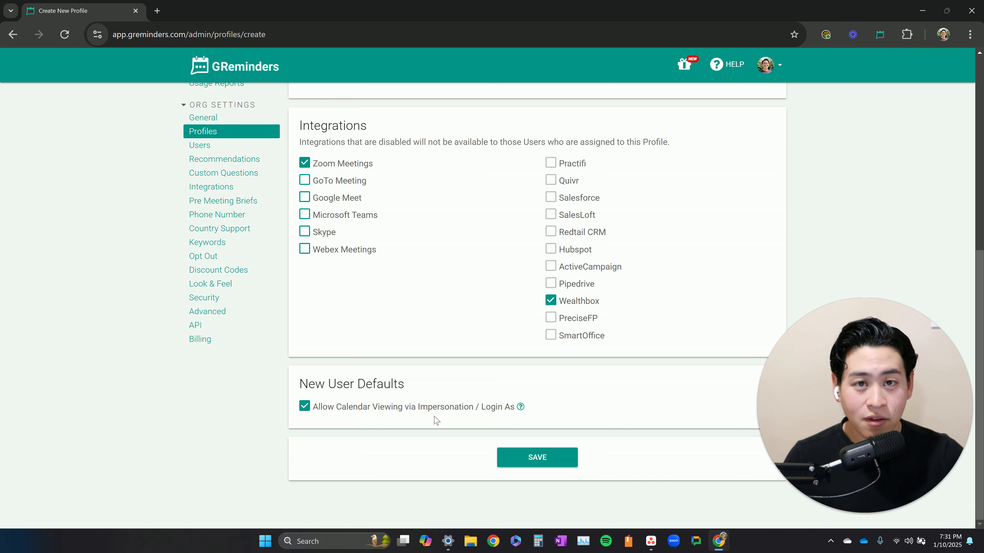
scroll(436, 420, "up", 9)
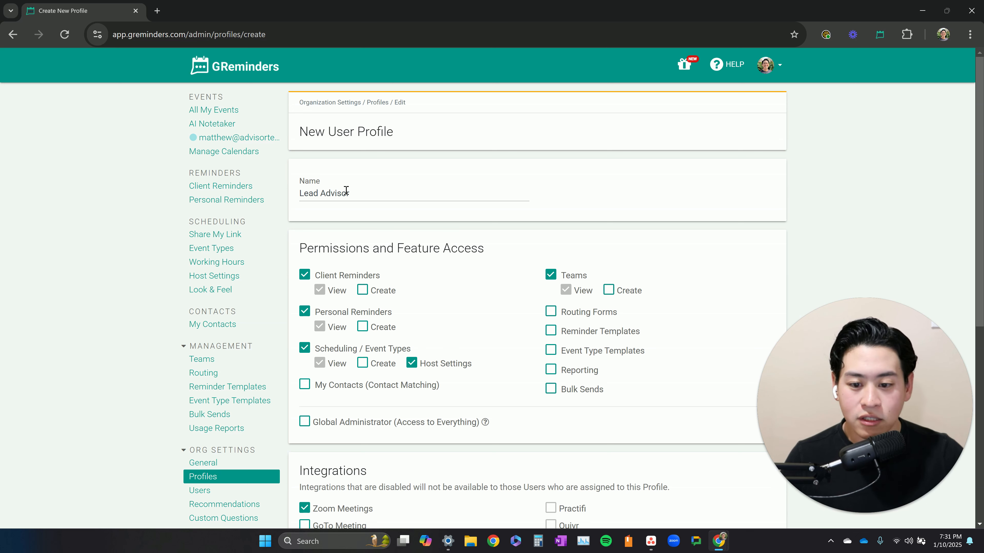
scroll(371, 360, "down", 9)
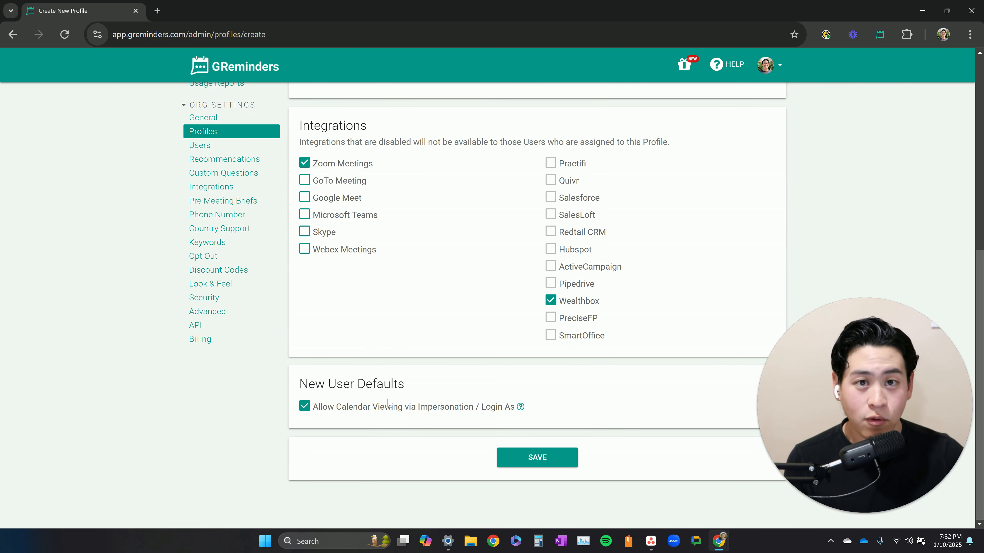
scroll(387, 403, "up", 9)
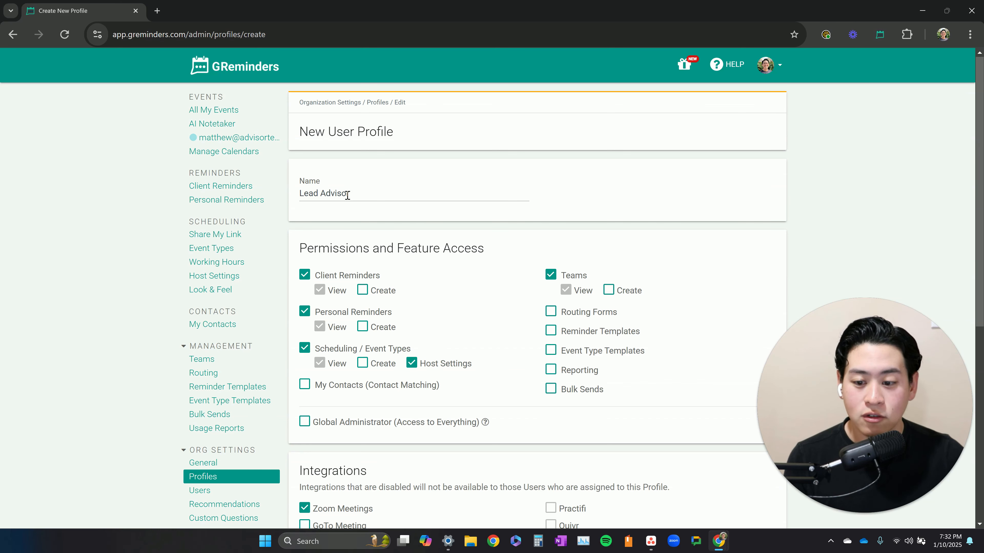
scroll(529, 318, "down", 9)
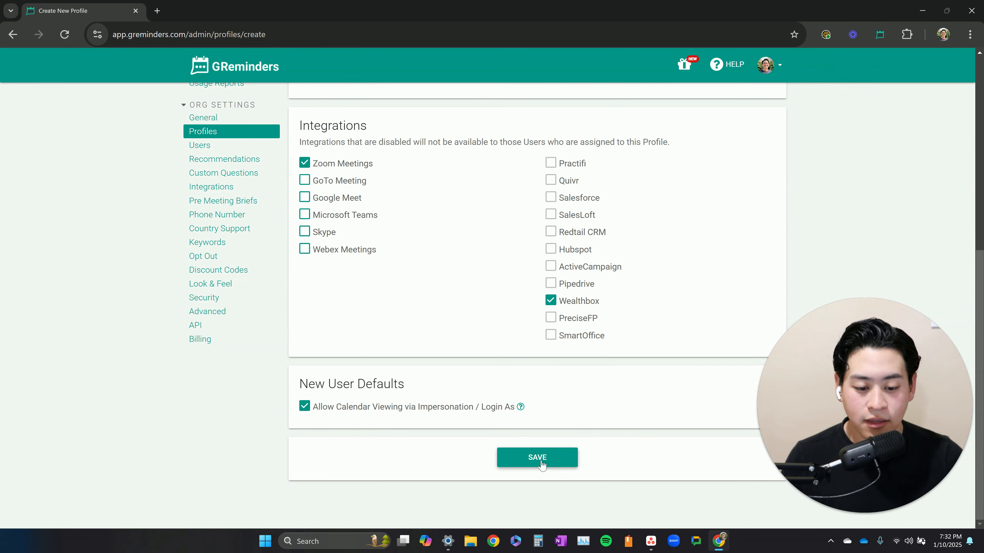
left_click(541, 464)
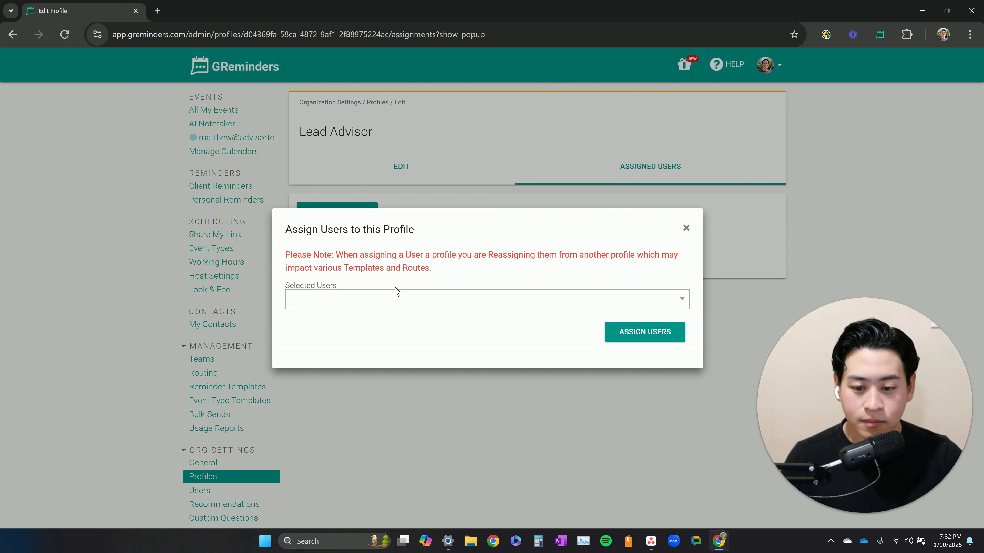
- Dismiss the user assignment dialog without assigning anyone and save the Lead Advisor profile again
left_click(381, 295)
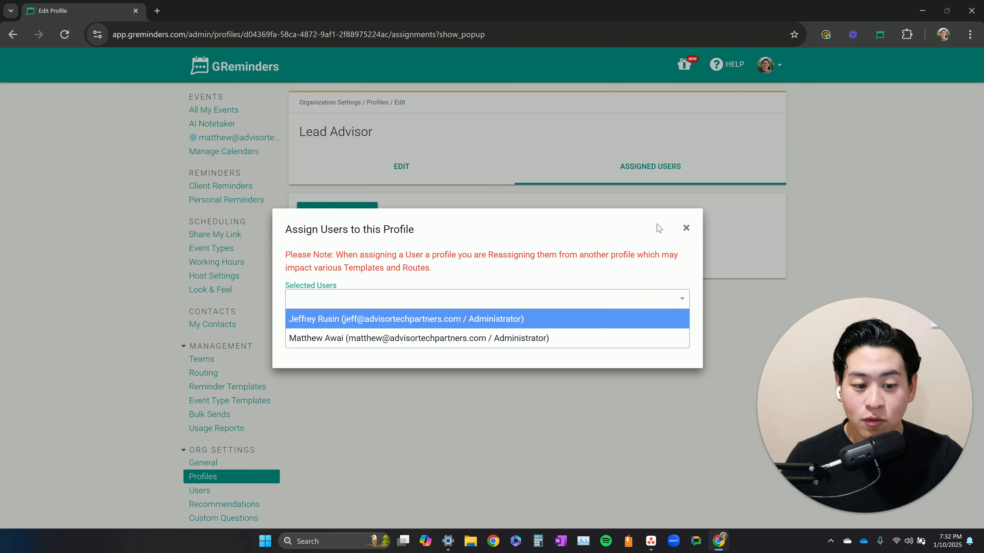
left_click(685, 229)
left_click(434, 169)
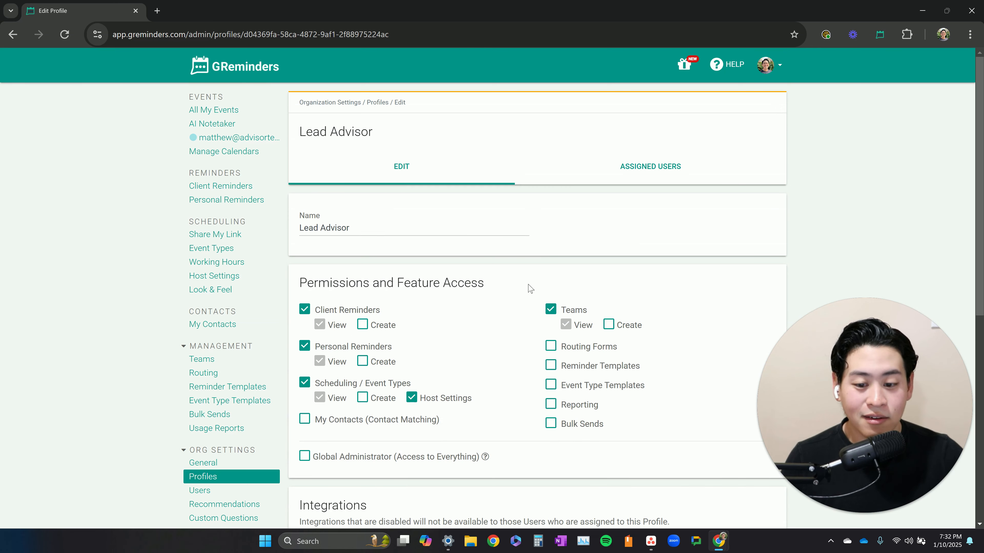
scroll(530, 288, "down", 8)
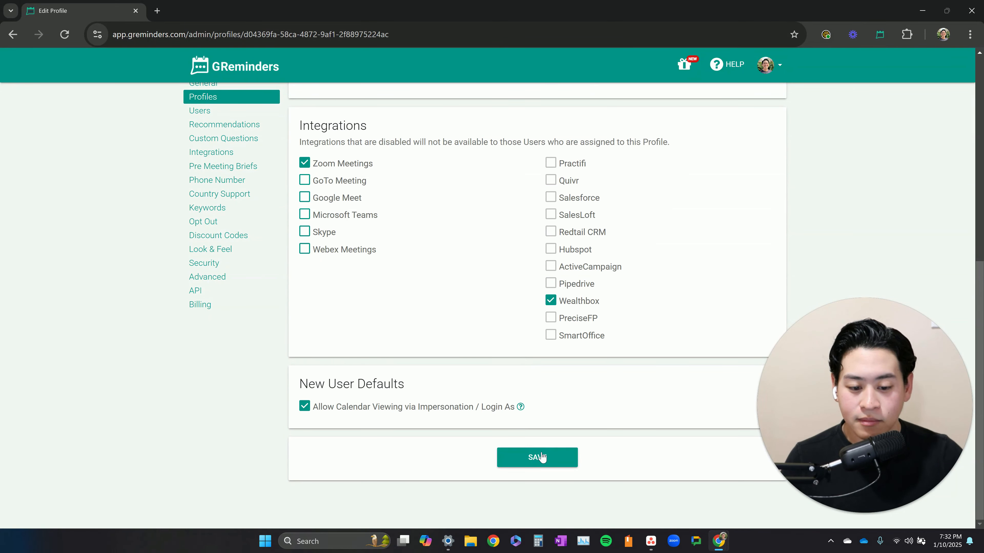
left_click(541, 458)
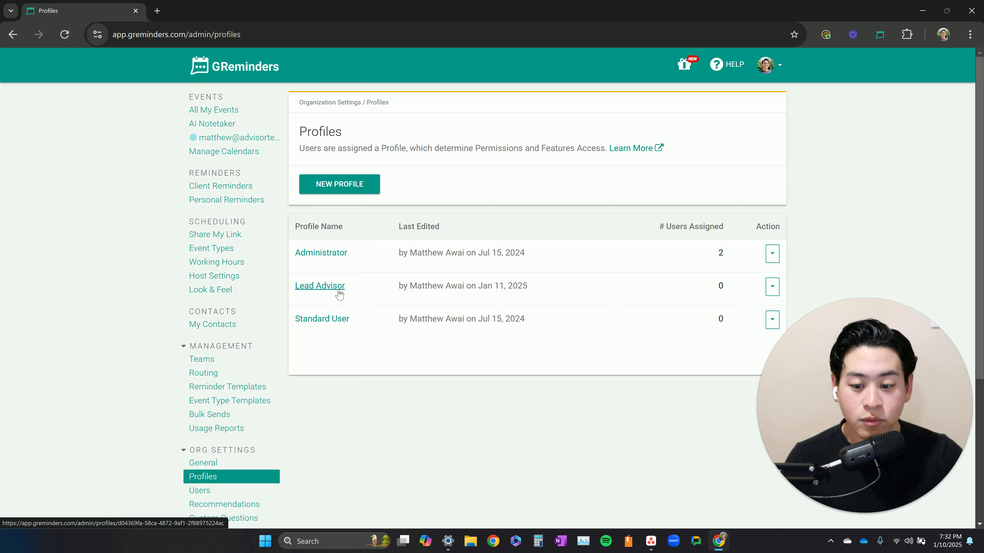
- Start another new user profile and name it Associate Advisor
left_click(363, 186)
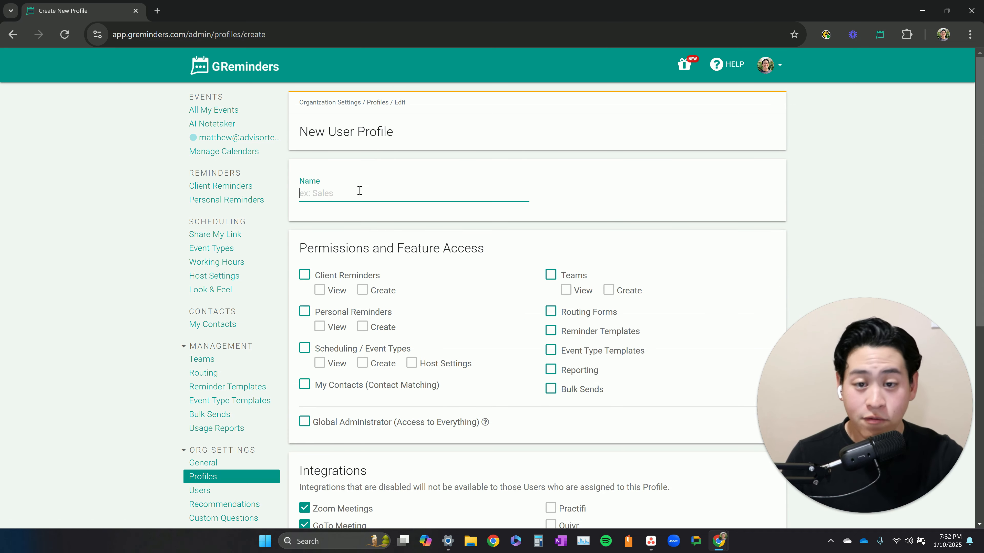
type("Associate")
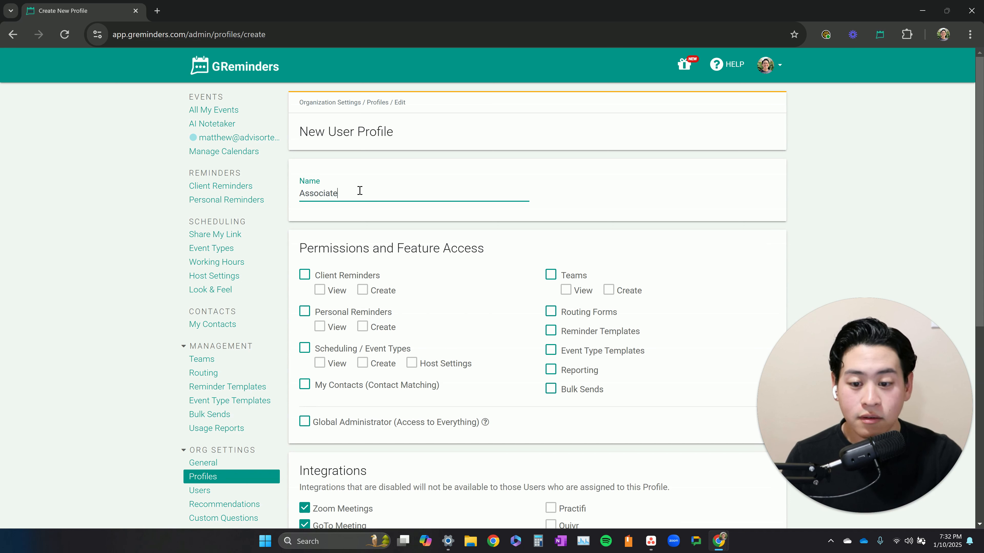
type(" Advisor")
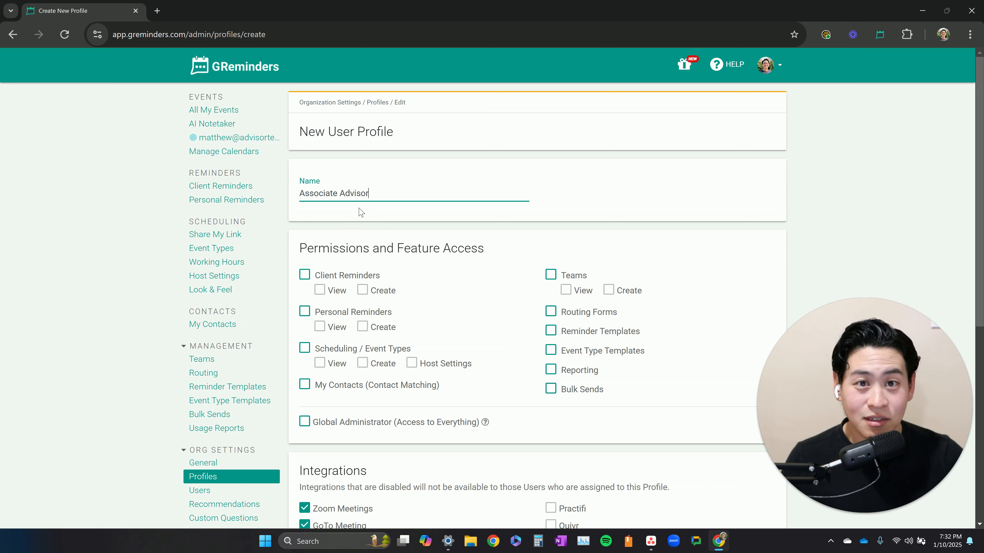
- Enable Client Reminders, Personal Reminders, Scheduling / Event Types and Teams permissions for the Associate Advisor profile
left_click(304, 276)
left_click(304, 312)
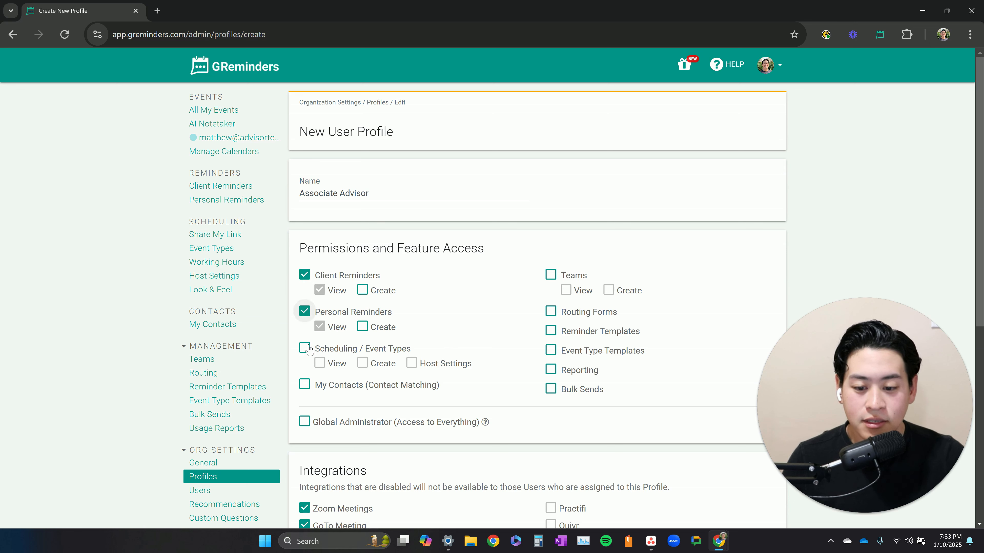
left_click(305, 348)
left_click(551, 275)
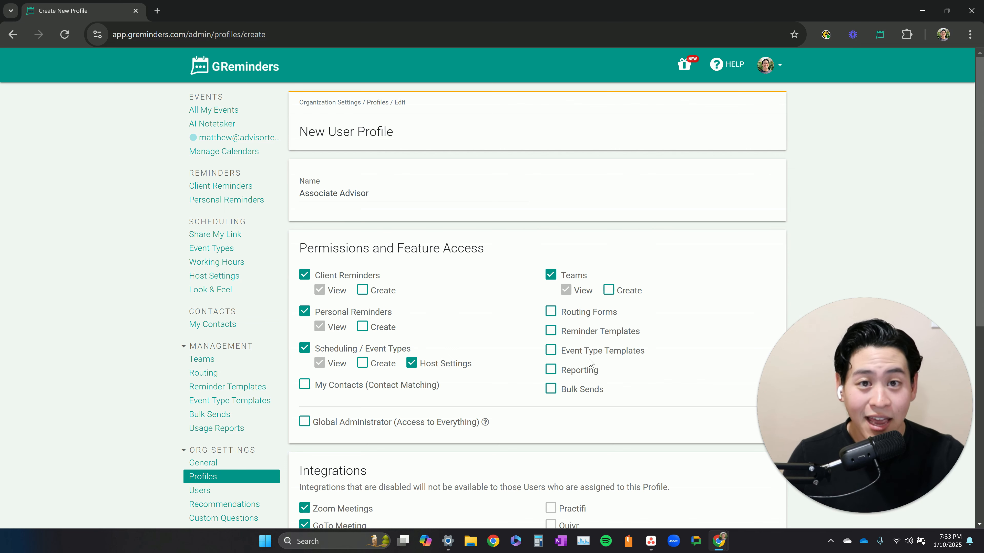
- Disable the GoTo Meeting, Google Meet, Microsoft Teams, Skype and Webex Meetings integrations, keeping only Zoom Meetings
scroll(589, 363, "down", 5)
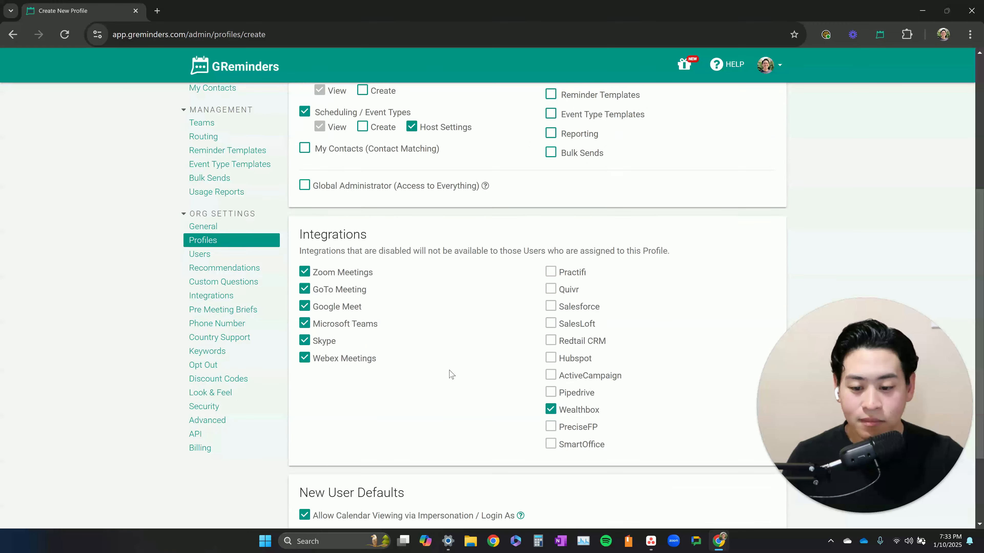
left_click(305, 256)
left_click(304, 273)
left_click(304, 290)
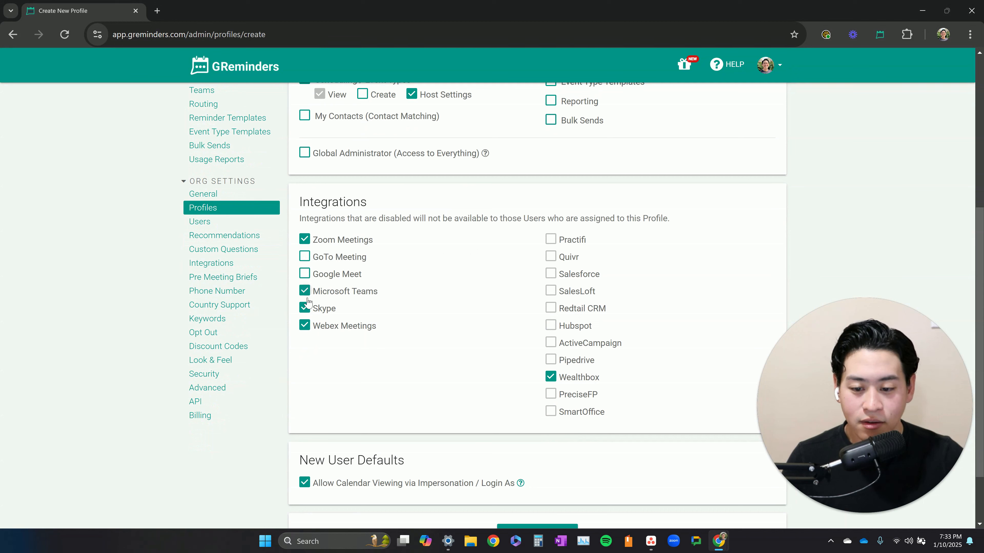
left_click(304, 307)
left_click(305, 326)
double_click(332, 241)
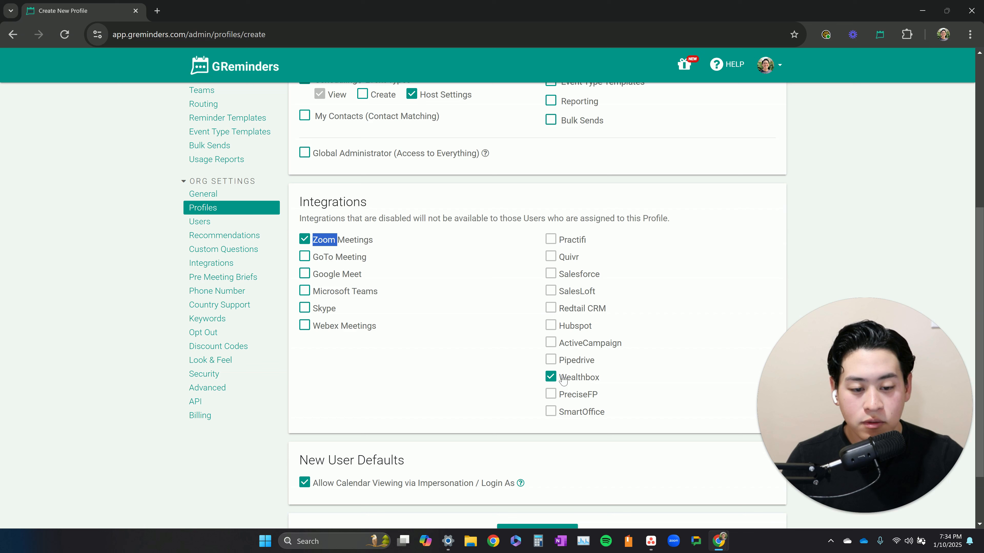
mouse_move(588, 397)
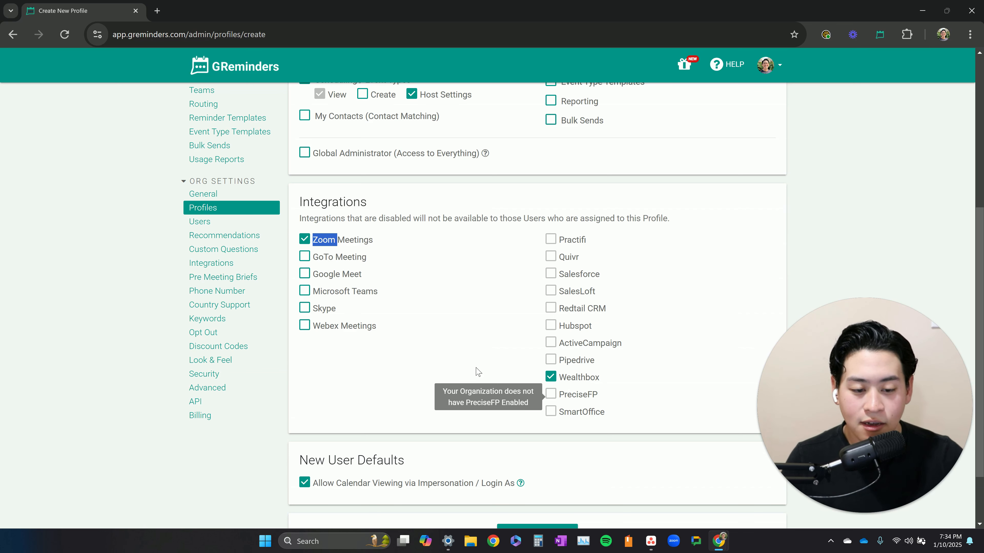
- Save the Associate Advisor profile and dismiss the user assignment dialog without assigning anyone
scroll(450, 360, "down", 2)
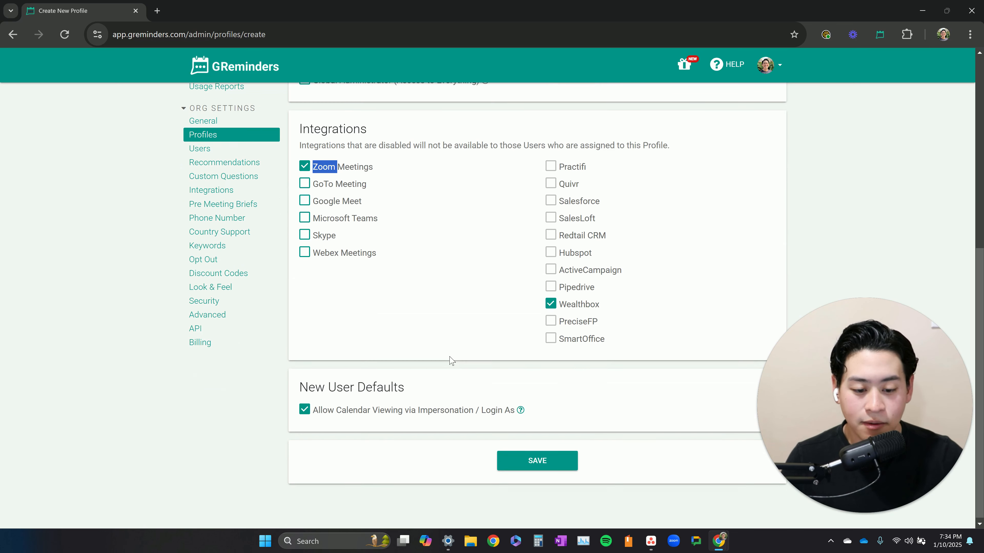
left_click(538, 459)
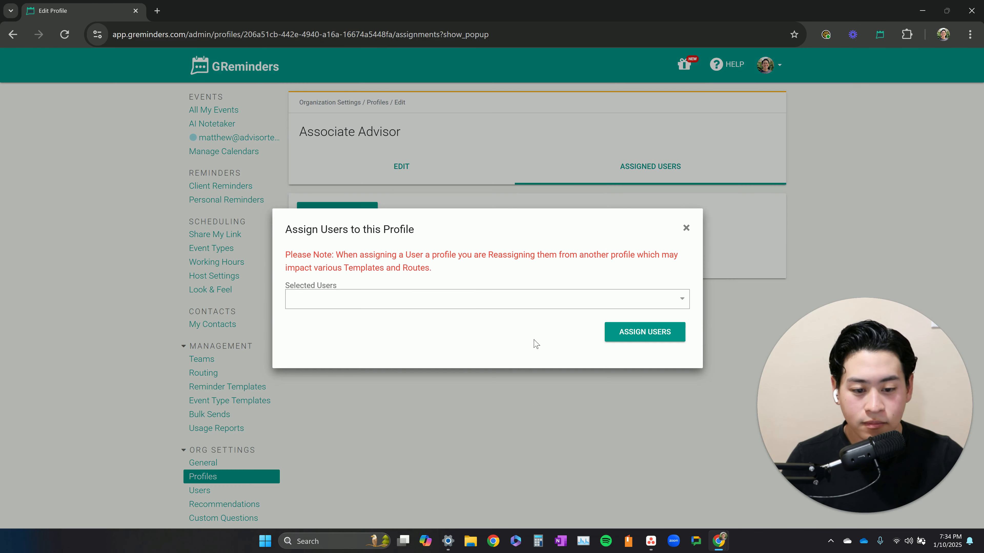
left_click(686, 228)
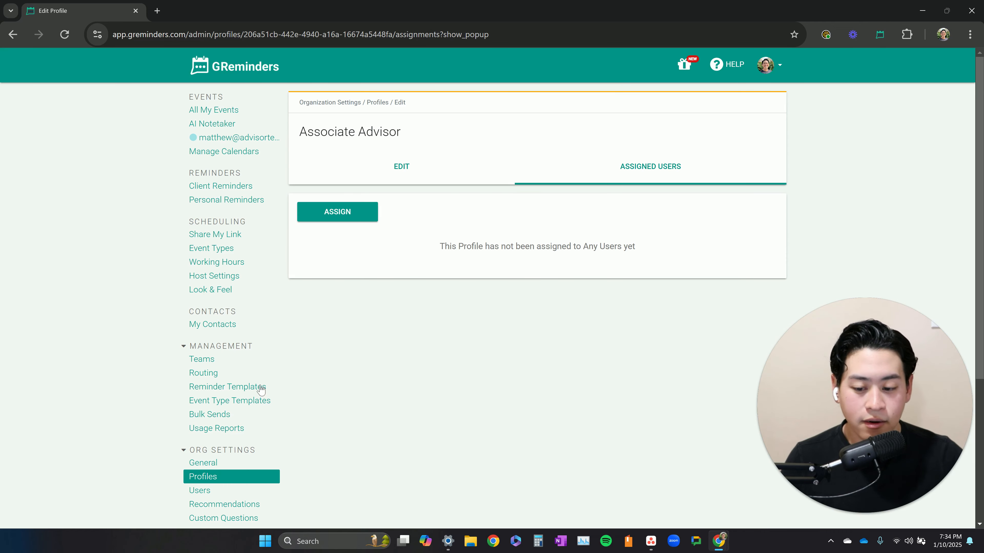
- Review the saved Associate Advisor profile settings and return to the profiles list
left_click(382, 165)
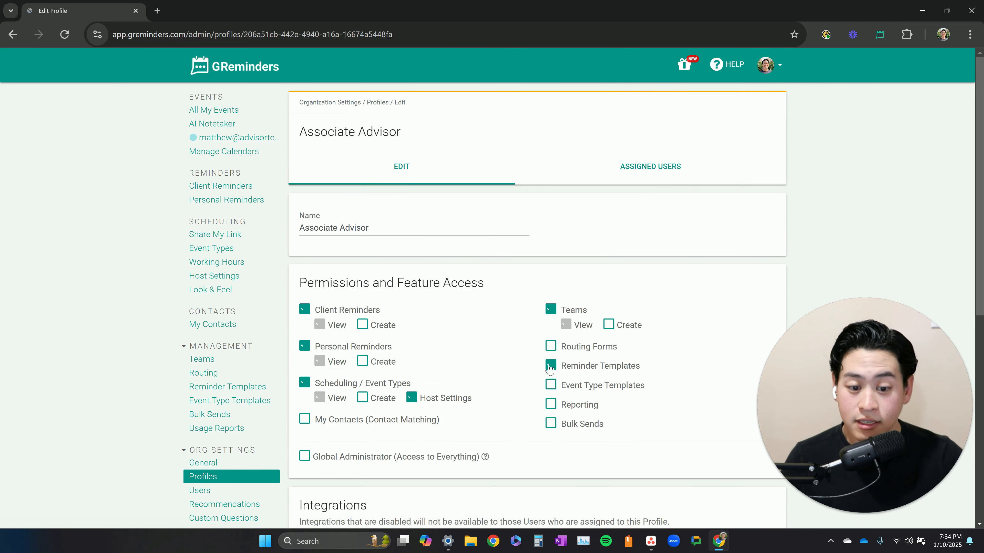
scroll(549, 373, "down", 10)
left_click(544, 458)
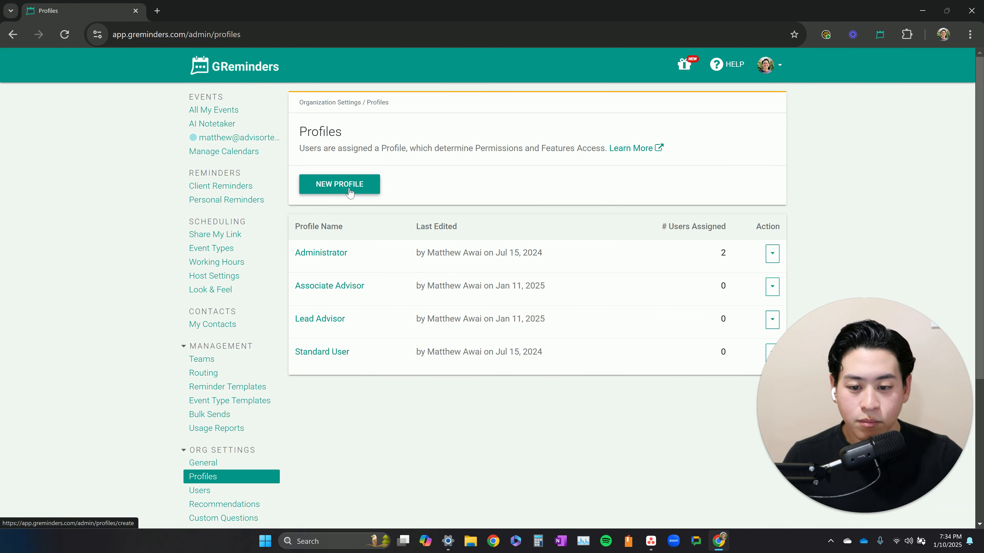
- Start another new user profile and name it Client Service Associates
left_click(350, 192)
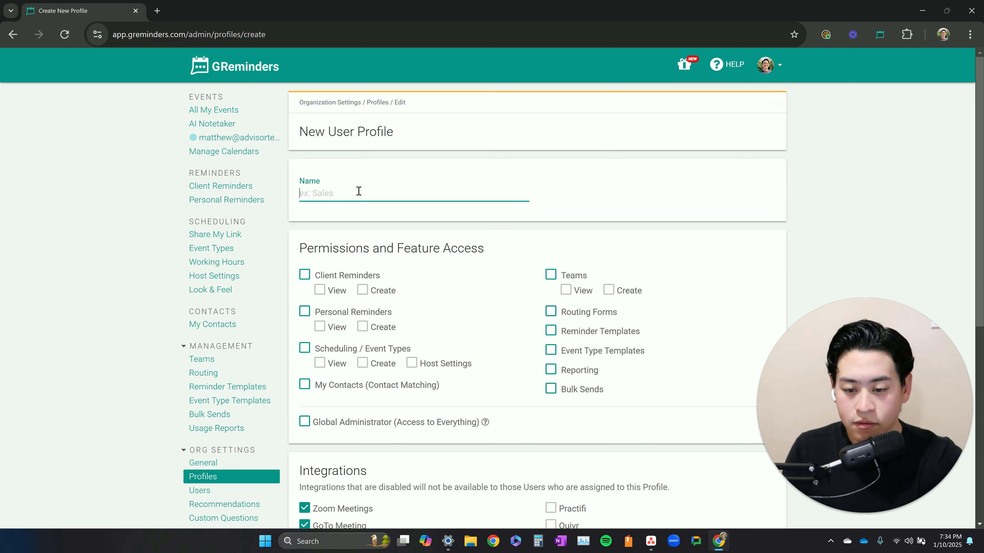
type("C")
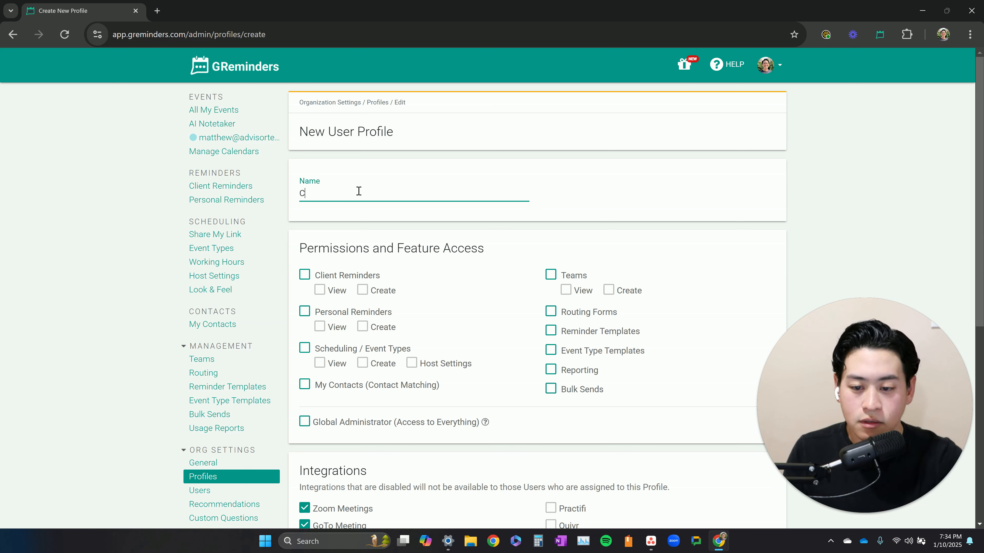
type("Lientlient Service ")
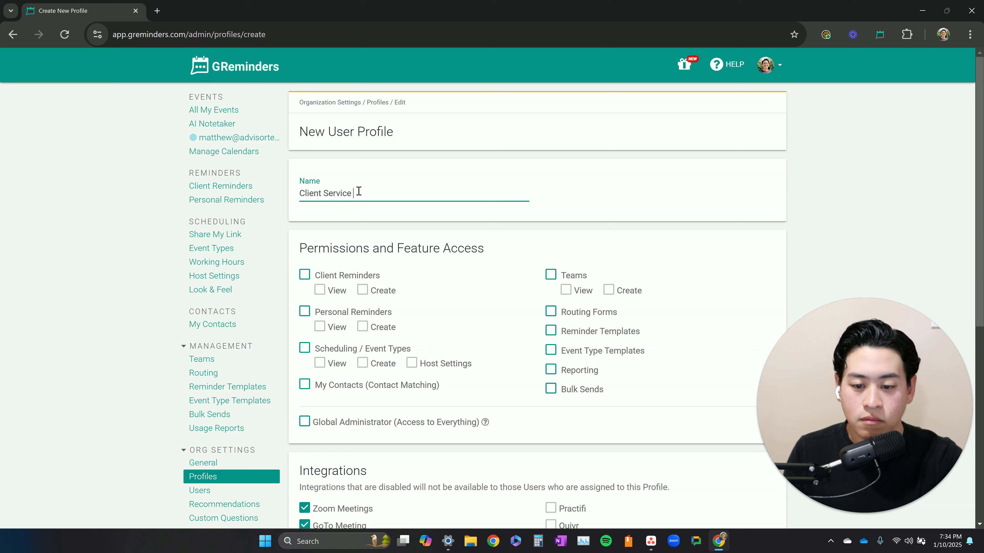
type("Associates")
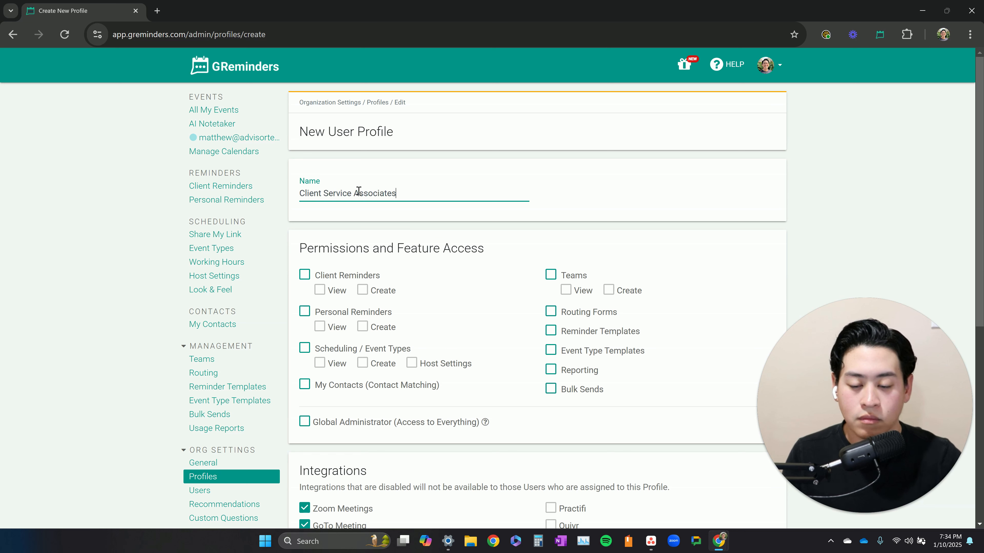
triple_click(358, 192)
left_click(429, 192)
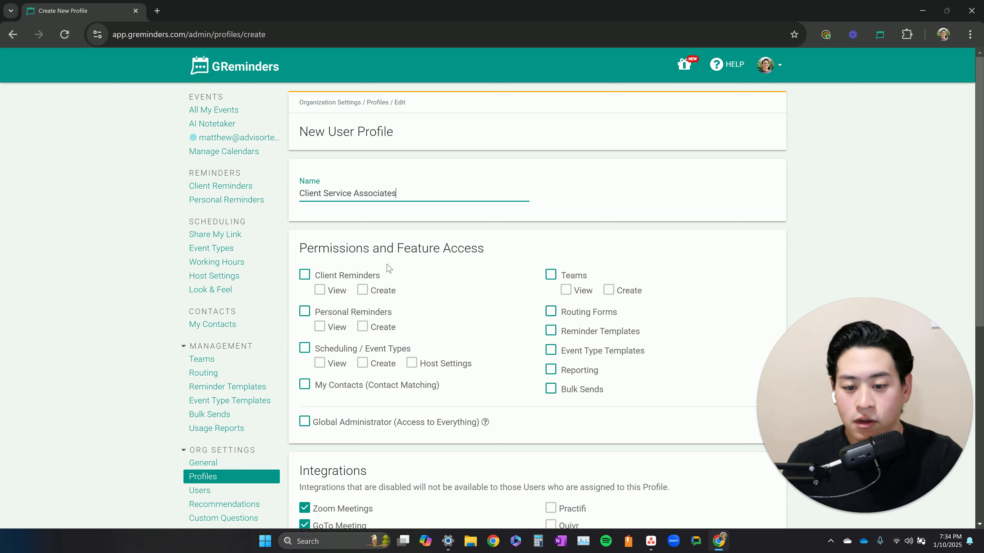
- Enable Client Reminders, Personal Reminders, Scheduling / Event Types and Teams permissions for Client Service Associates
scroll(399, 264, "down", 1)
left_click(335, 221)
left_click(305, 258)
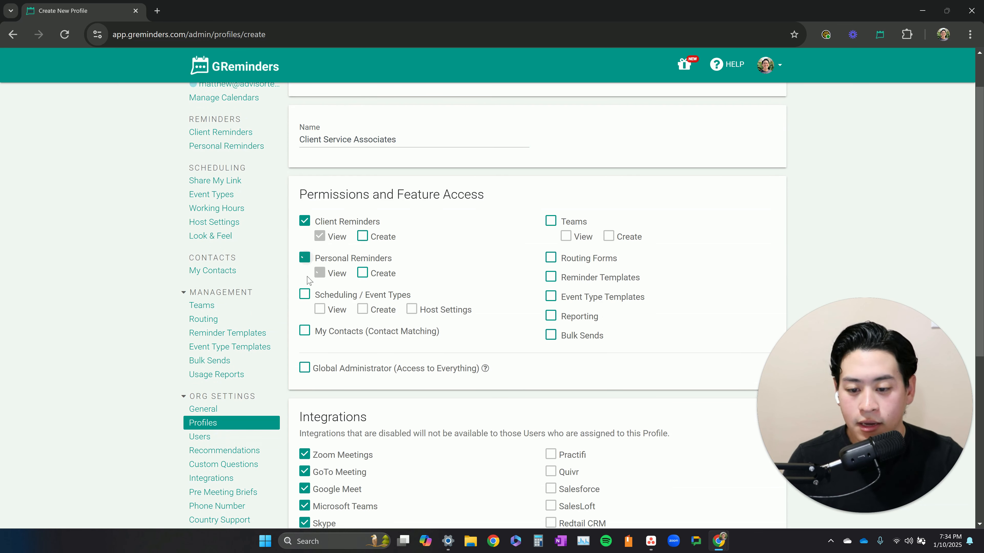
left_click(305, 295)
left_click(551, 221)
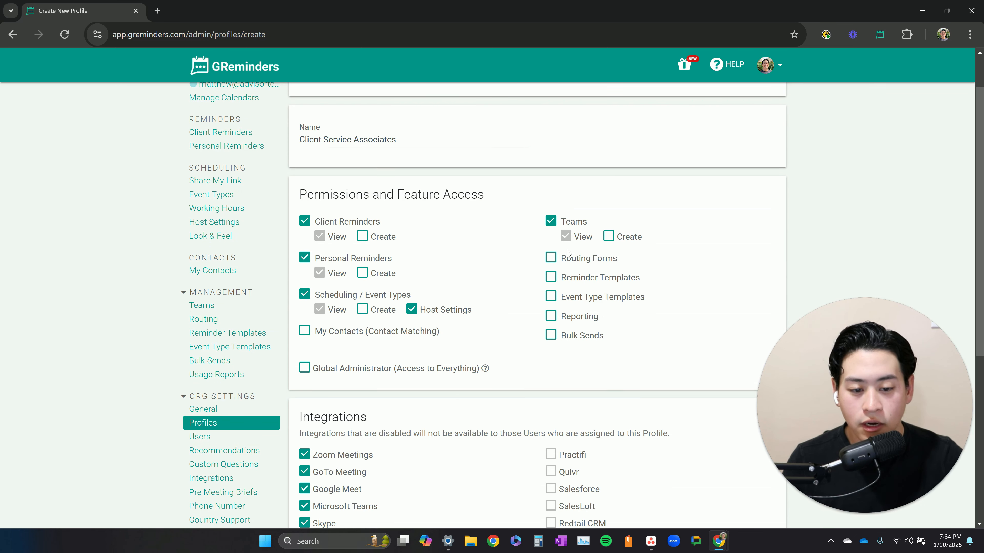
- Also enable Routing Forms, Reminder Templates, Event Type Templates, Reporting and Bulk Sends permissions
left_click(551, 259)
left_click(550, 278)
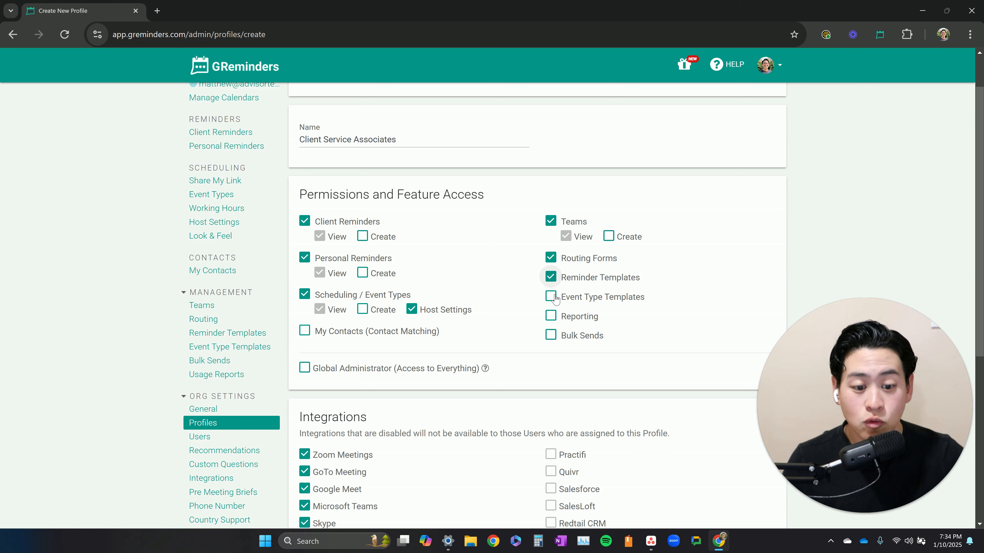
left_click(551, 297)
left_click(551, 316)
left_click(552, 337)
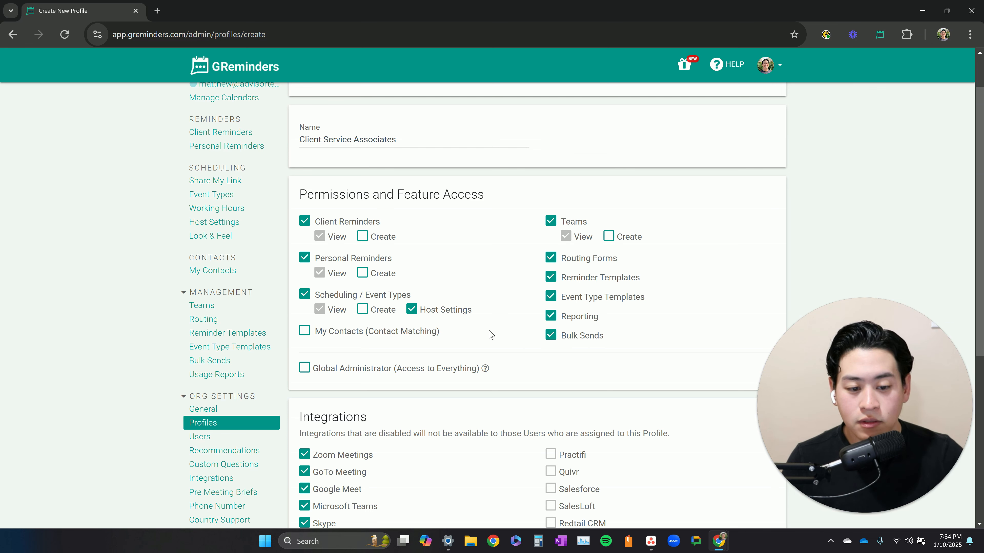
- Turn off every meeting integration except Zoom Meetings for the Client Service Associates profile
scroll(439, 399, "down", 5)
left_click(304, 258)
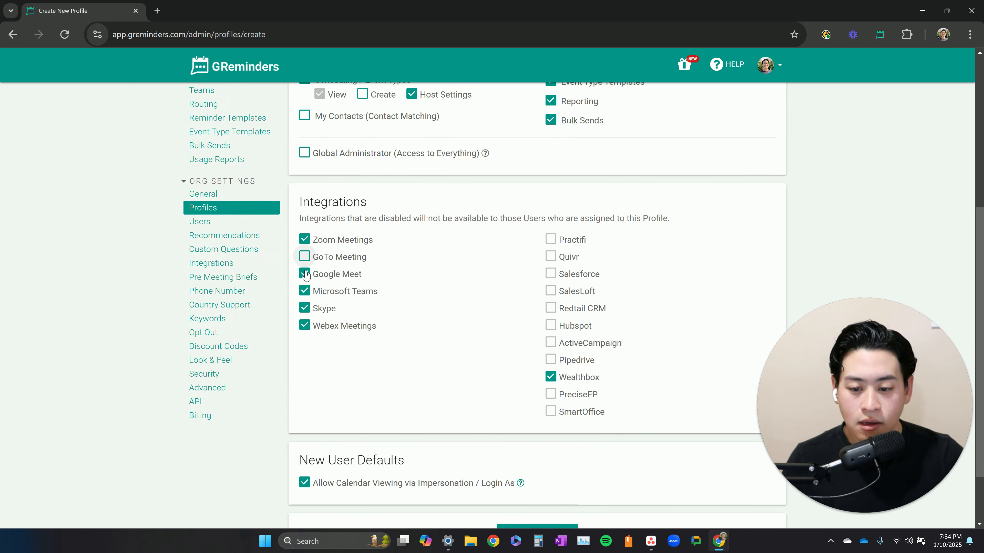
left_click(304, 275)
left_click(304, 293)
left_click(304, 310)
left_click(304, 326)
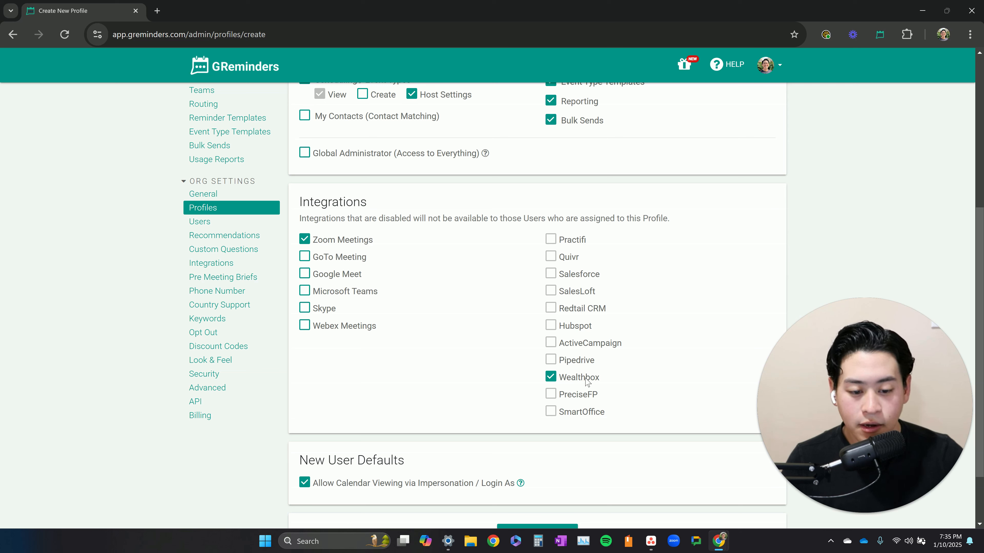
mouse_move(557, 396)
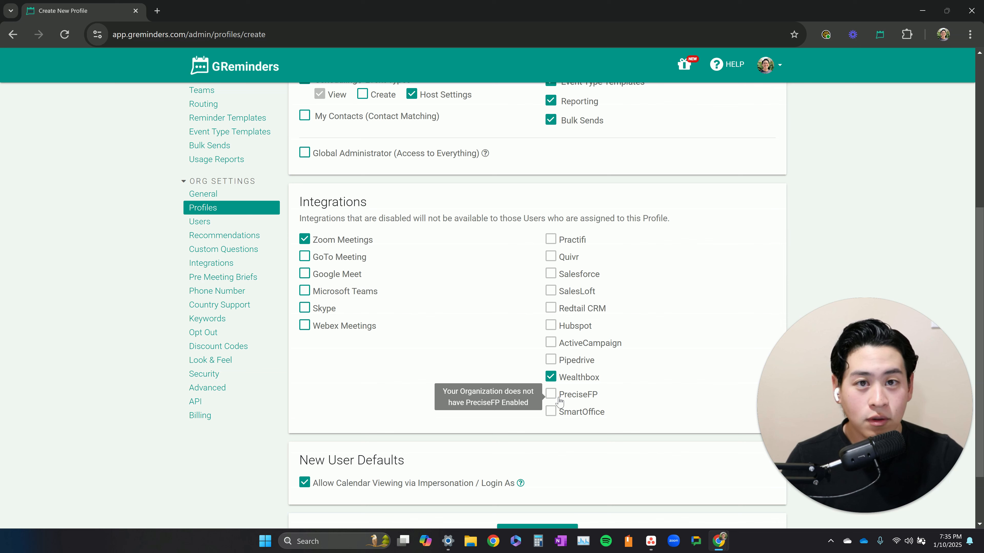
- Save the Client Service Associates profile
scroll(560, 402, "down", 2)
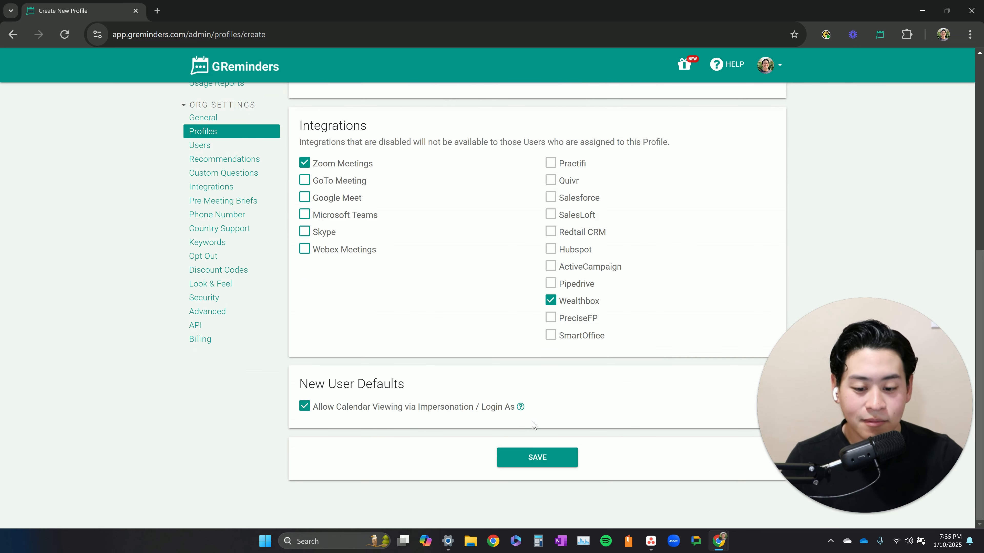
left_click(550, 457)
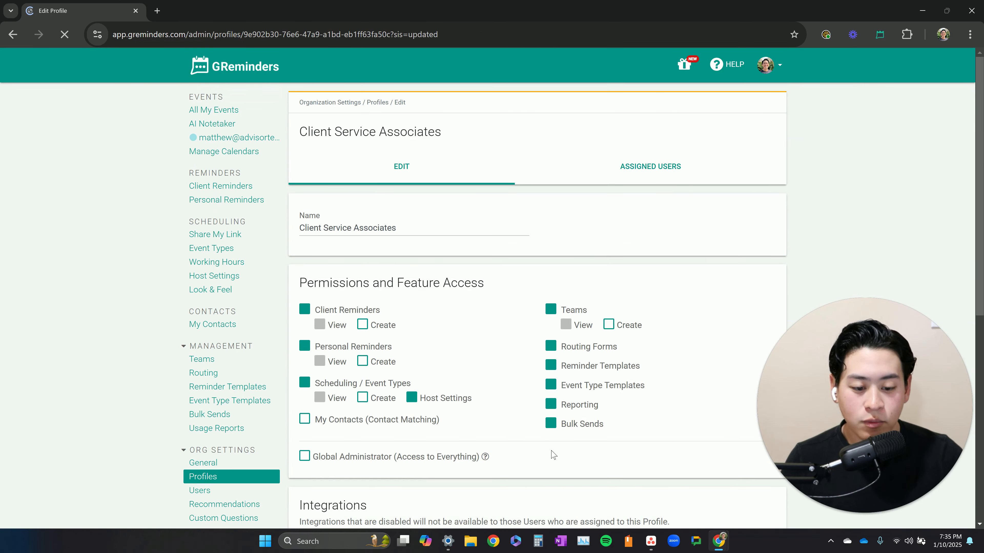
- Assign the Introductory Meeting event type template to the Lead Advisor and Associate Advisor profiles
left_click(244, 401)
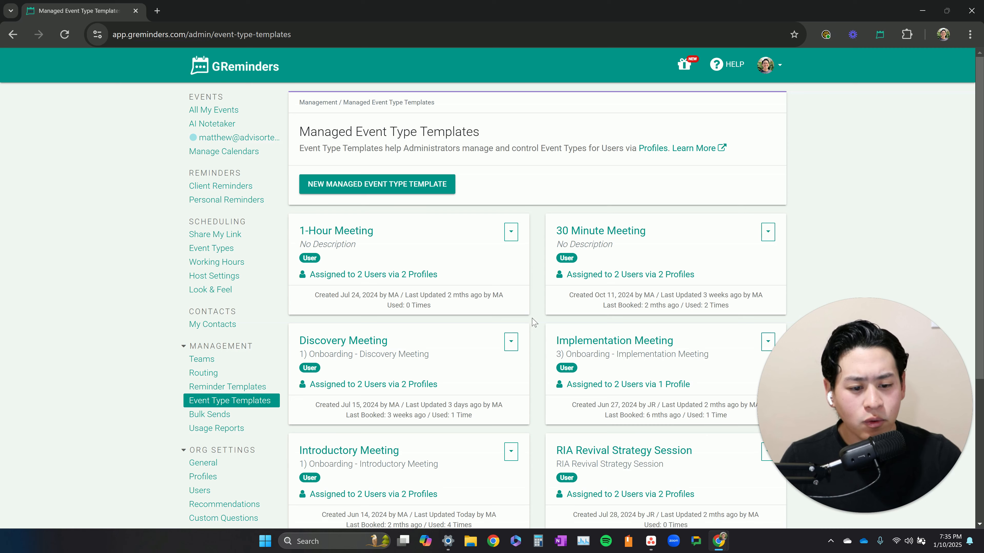
scroll(534, 323, "down", 3)
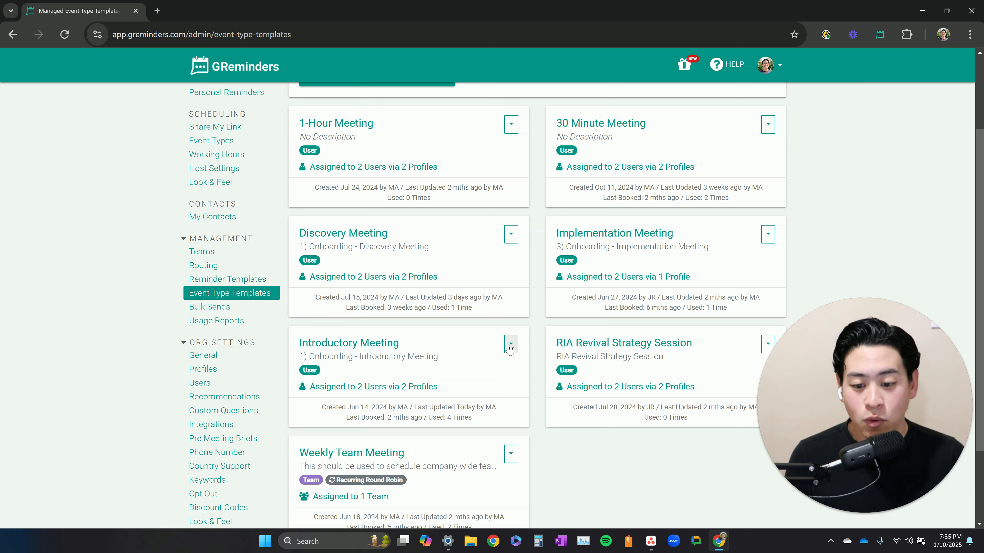
left_click(374, 349)
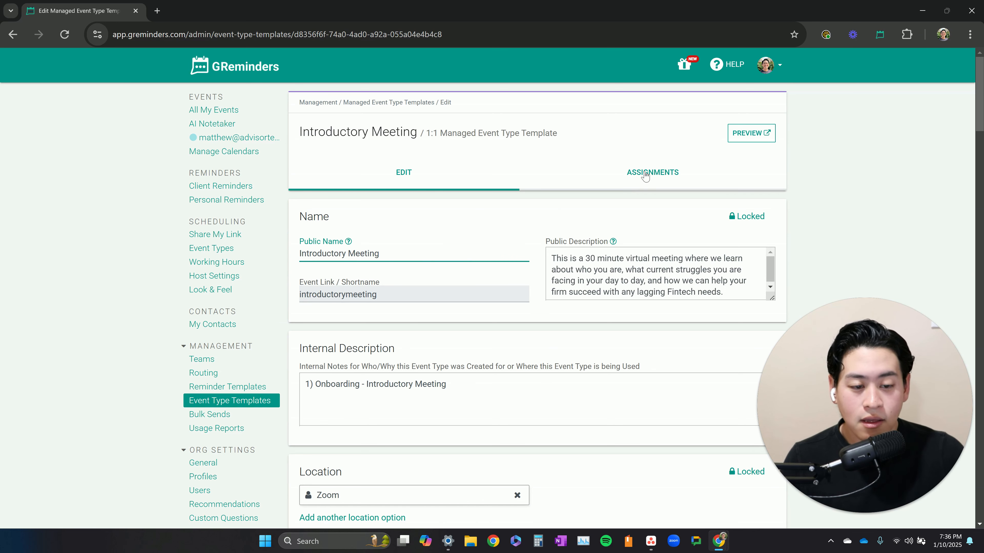
left_click(655, 176)
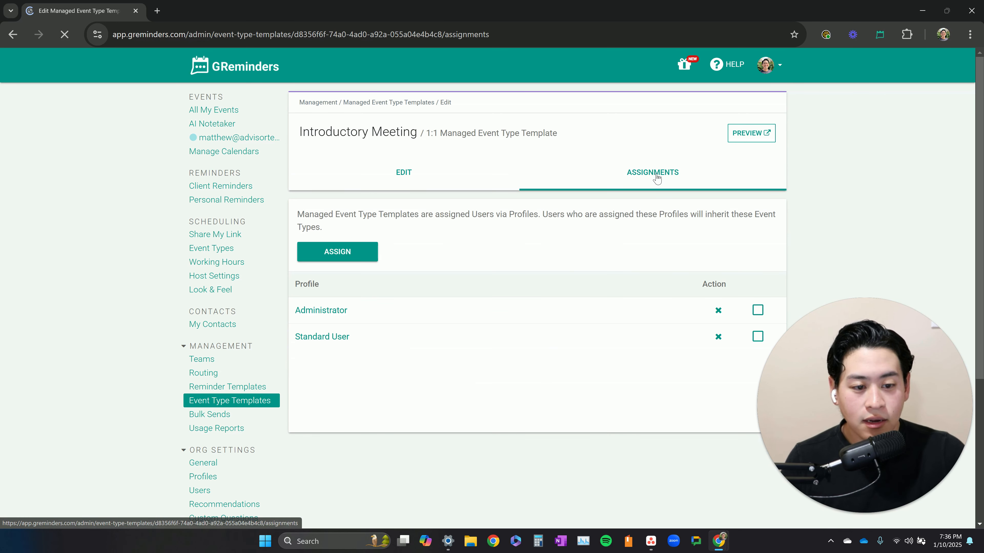
left_click(364, 252)
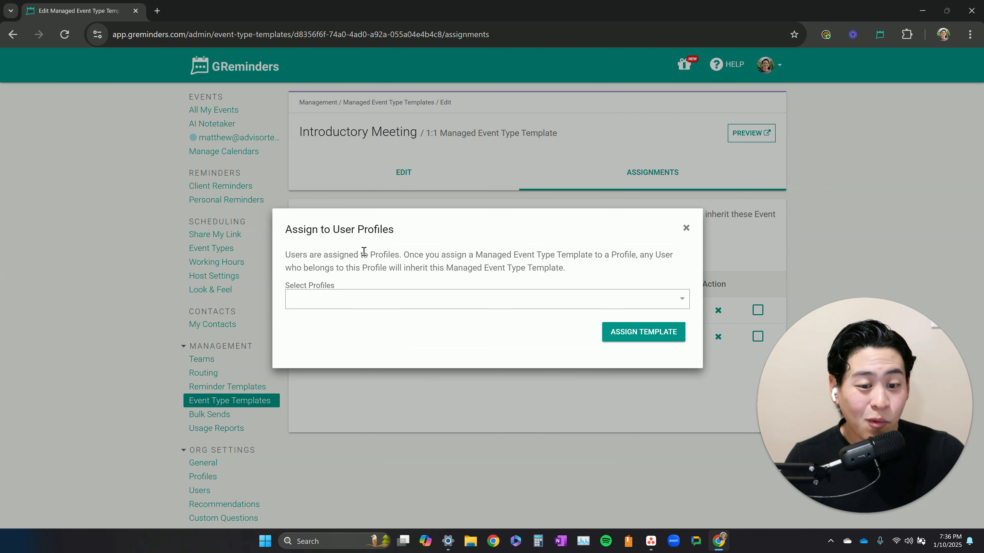
left_click(343, 302)
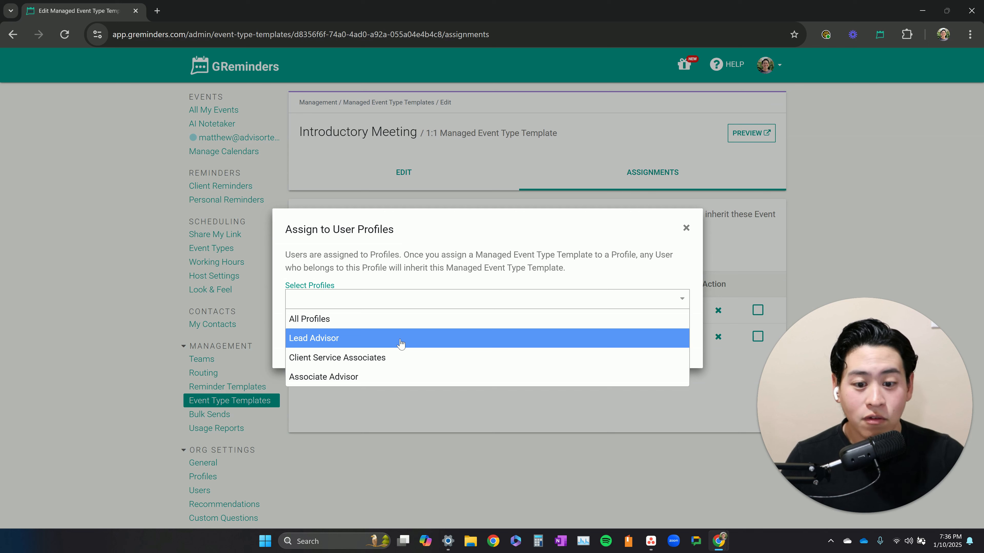
left_click(400, 344)
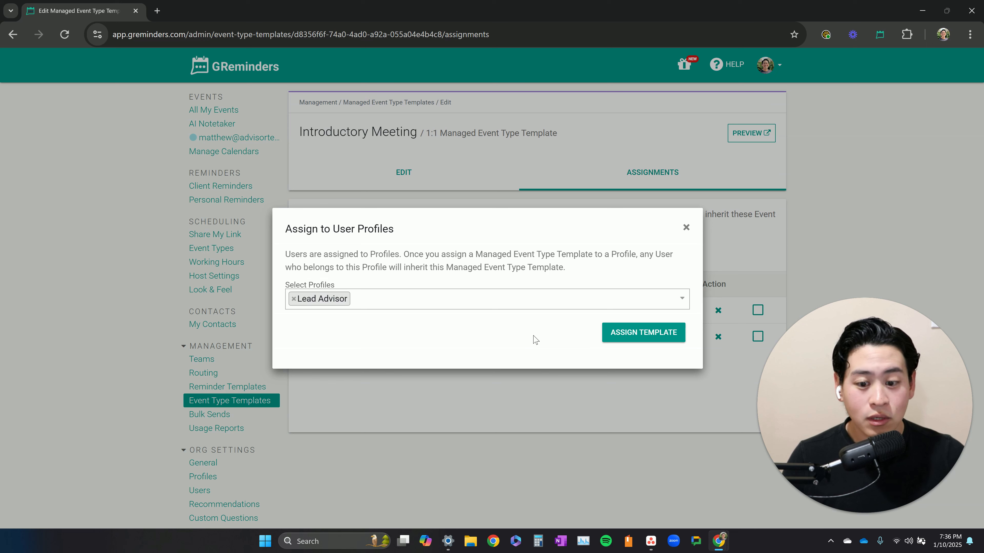
left_click(429, 304)
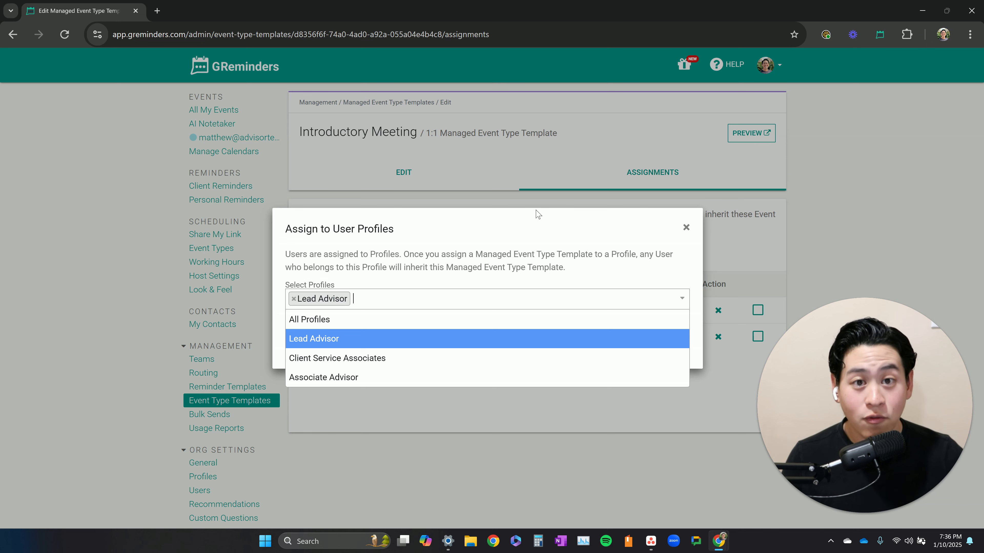
left_click(391, 375)
left_click(650, 335)
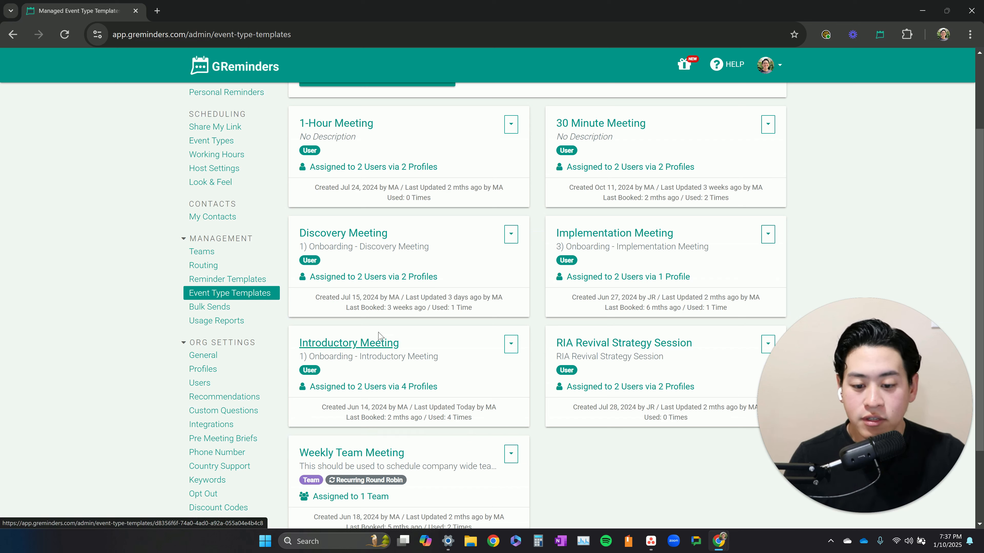
scroll(362, 351, "up", 3)
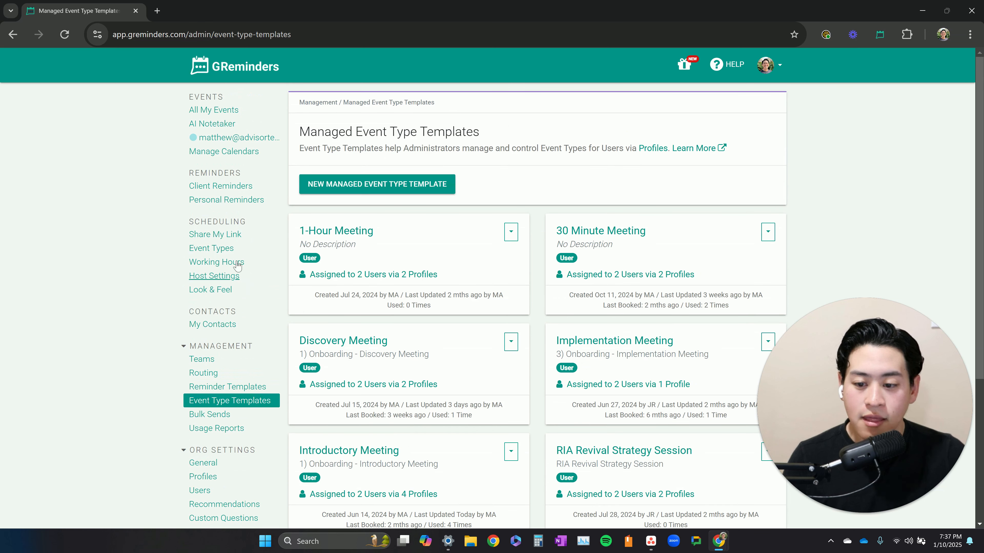
- Review the Event Types page, the Profiles list and the Managed Event Type Templates page
left_click_drag(188, 221, 259, 226)
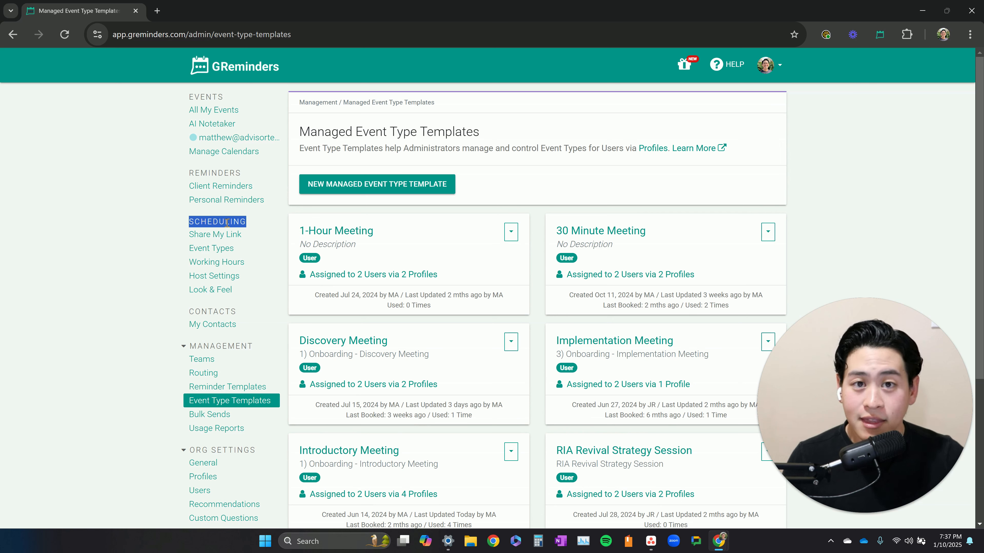
left_click(212, 250)
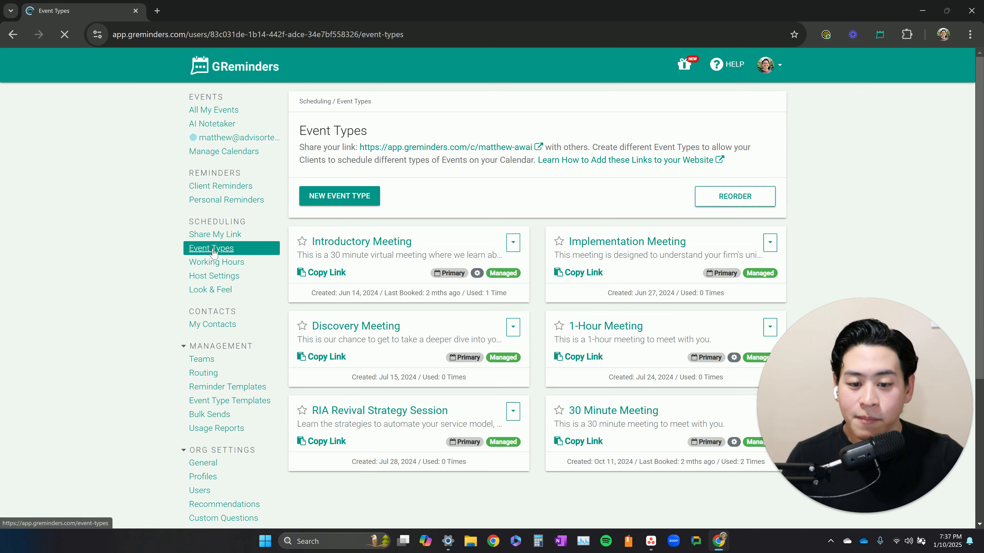
scroll(372, 279, "down", 3)
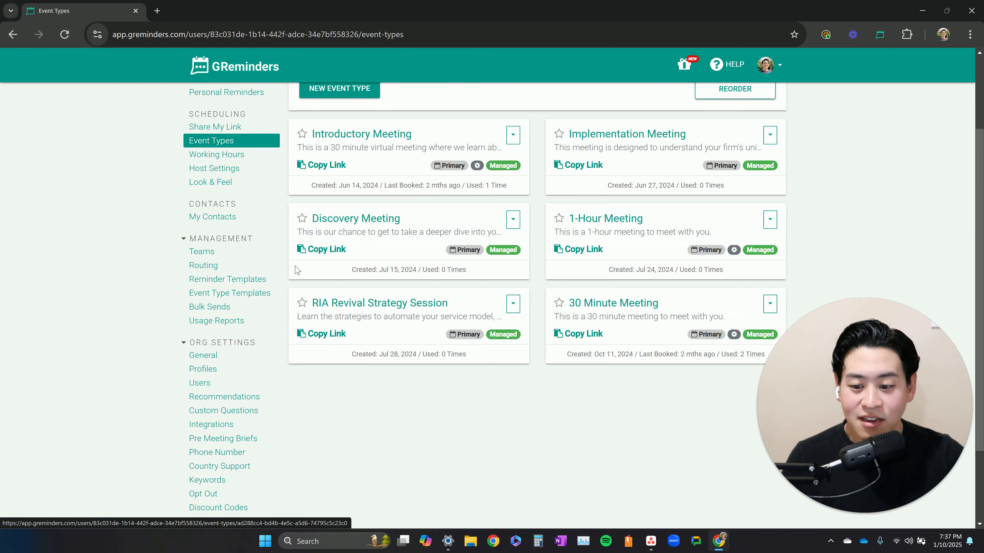
left_click(216, 371)
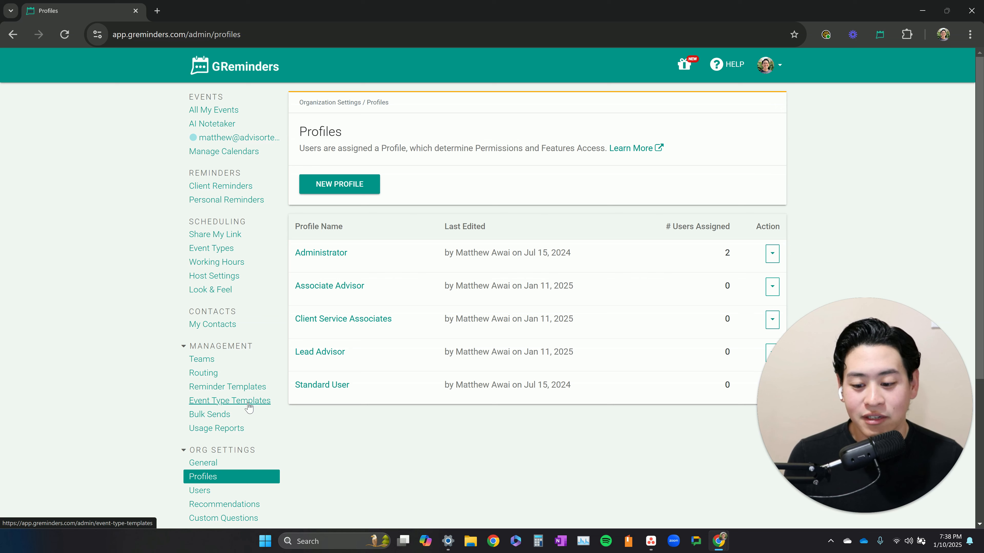
scroll(249, 407, "down", 1)
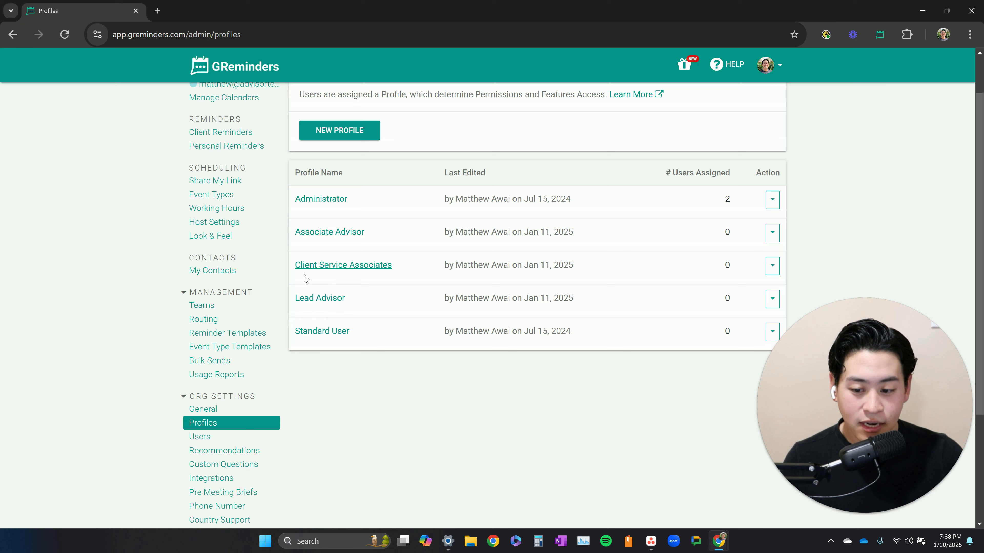
left_click(226, 349)
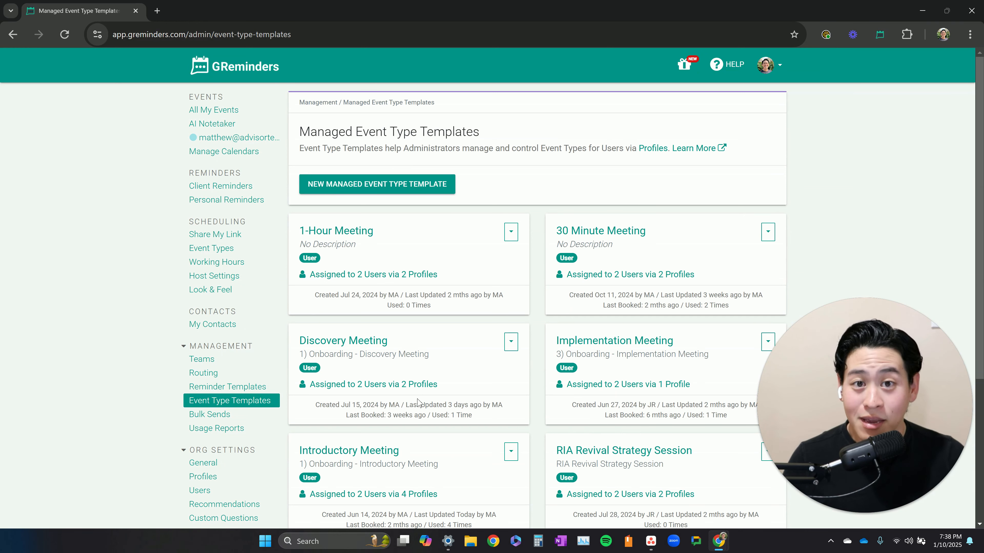
scroll(418, 403, "down", 1)
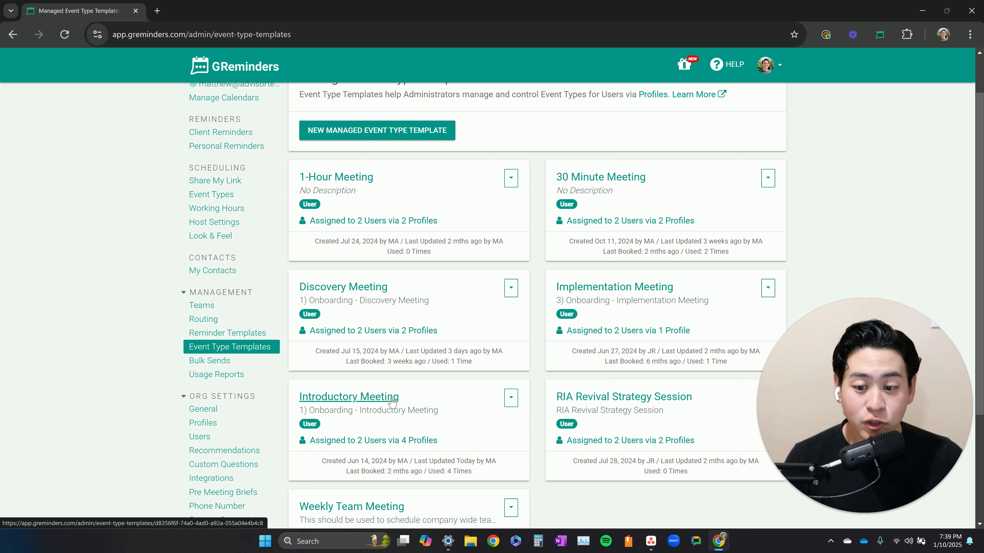
double_click(213, 167)
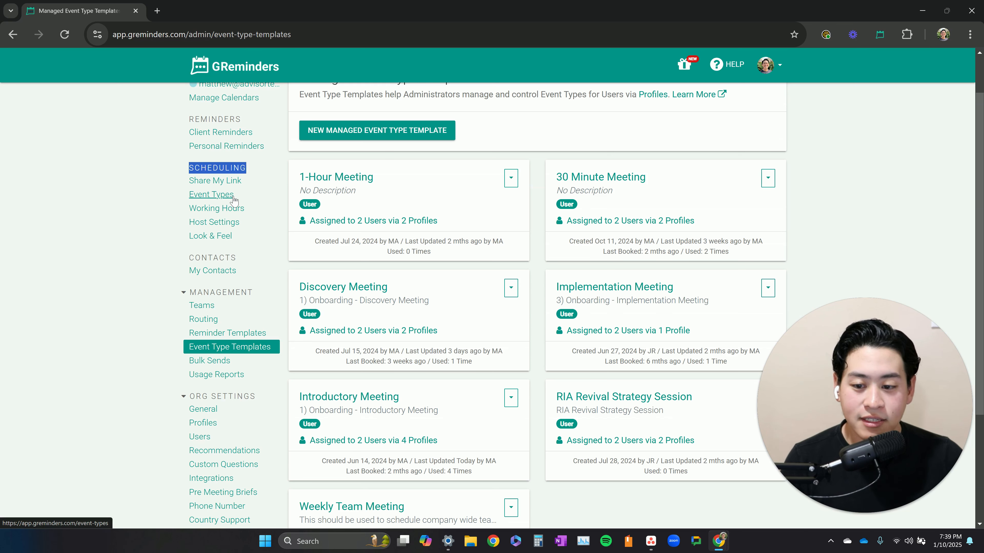
- Open the event types reorder mode, move 30 Minute Meeting to the first position and back to last, then save the order
left_click(231, 197)
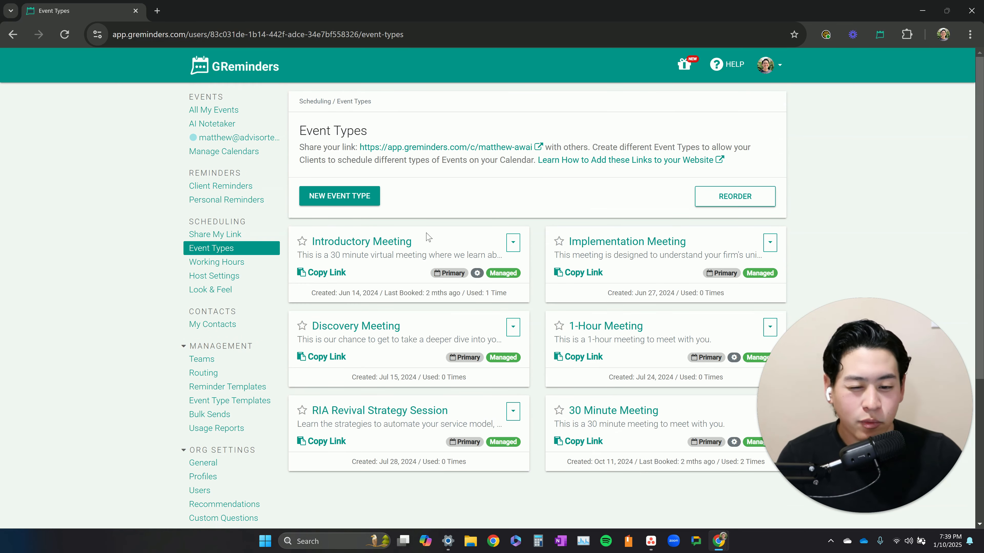
scroll(409, 252, "down", 1)
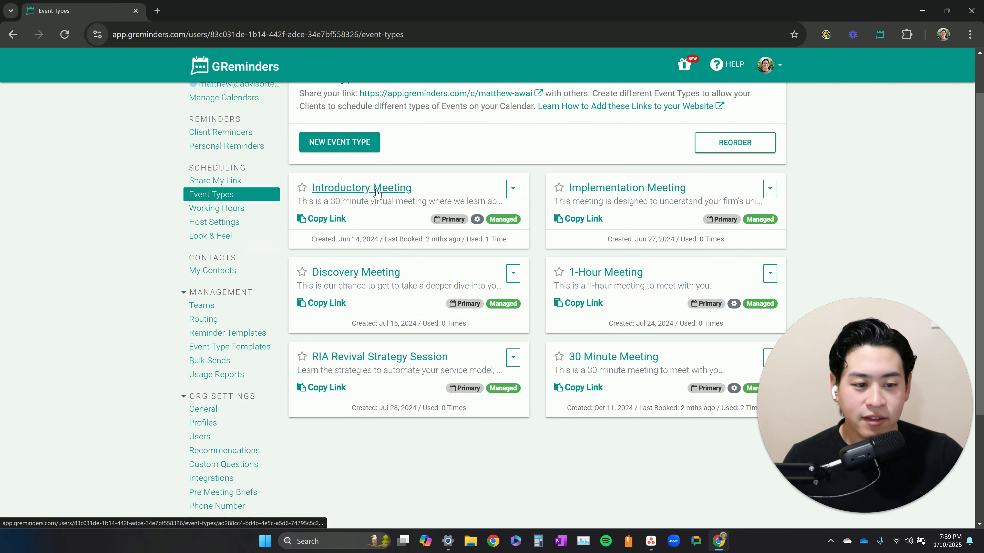
left_click(735, 143)
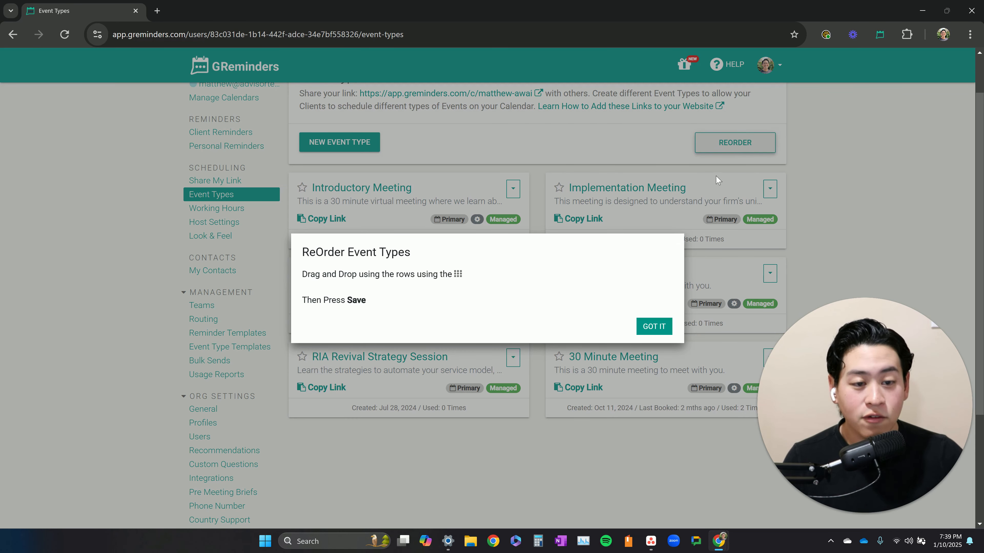
left_click(670, 329)
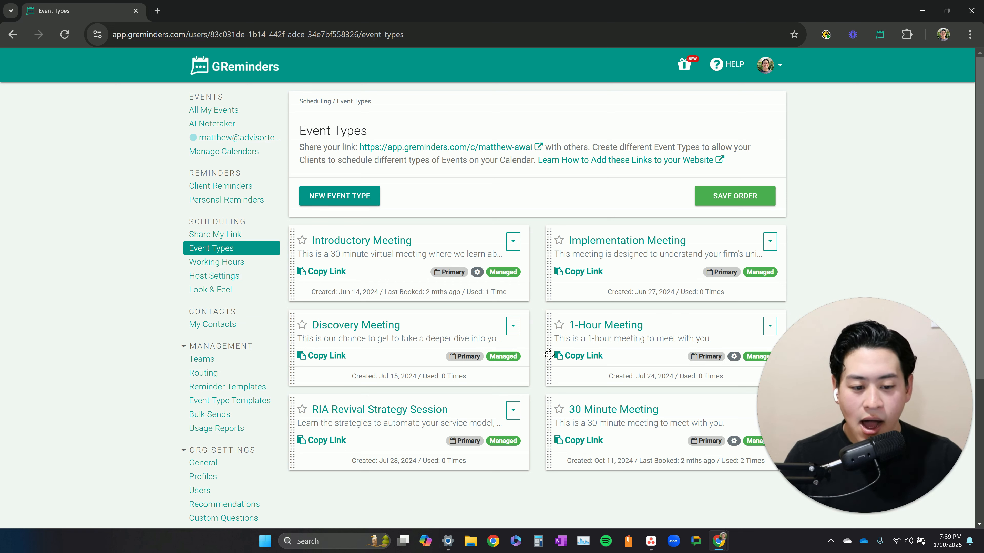
left_click_drag(551, 411, 368, 246)
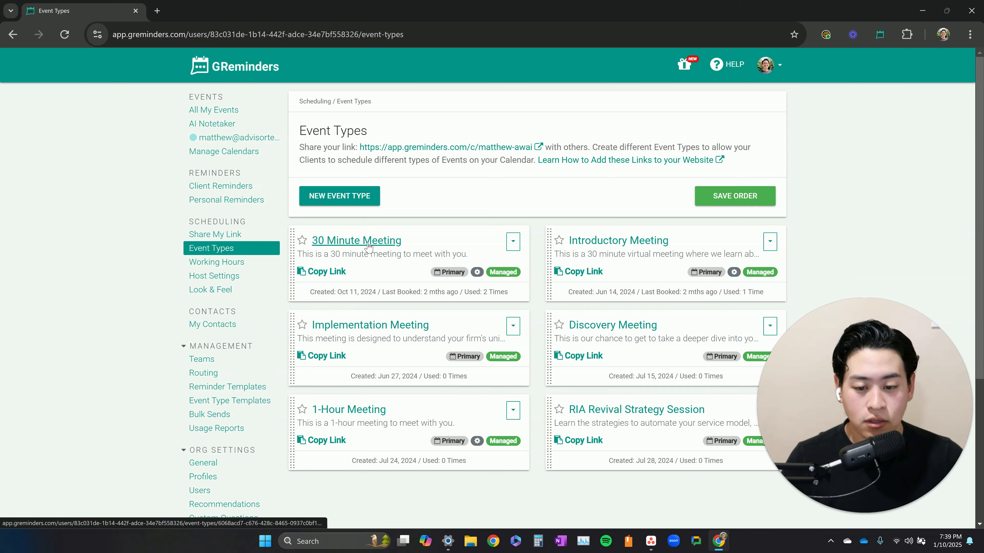
left_click_drag(292, 248, 603, 426)
left_click(733, 197)
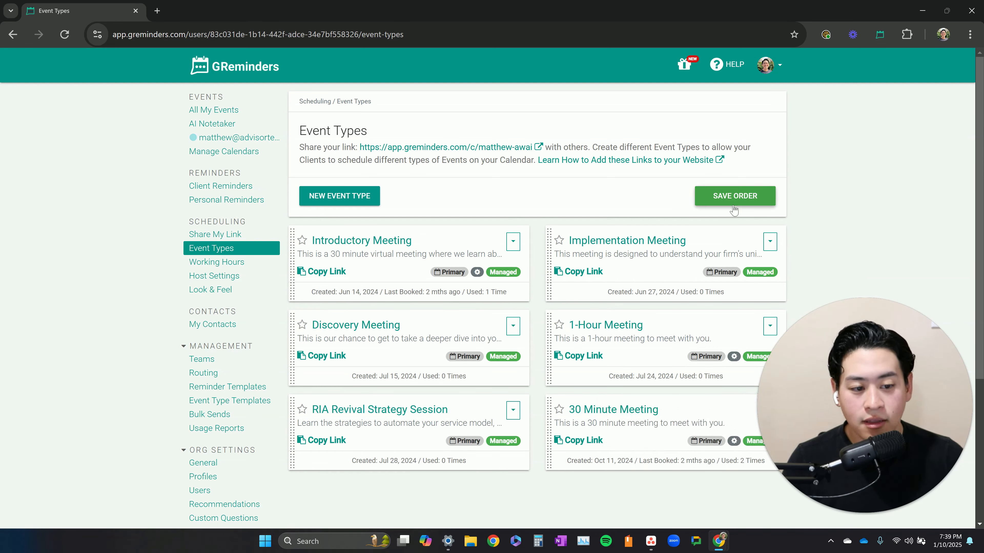